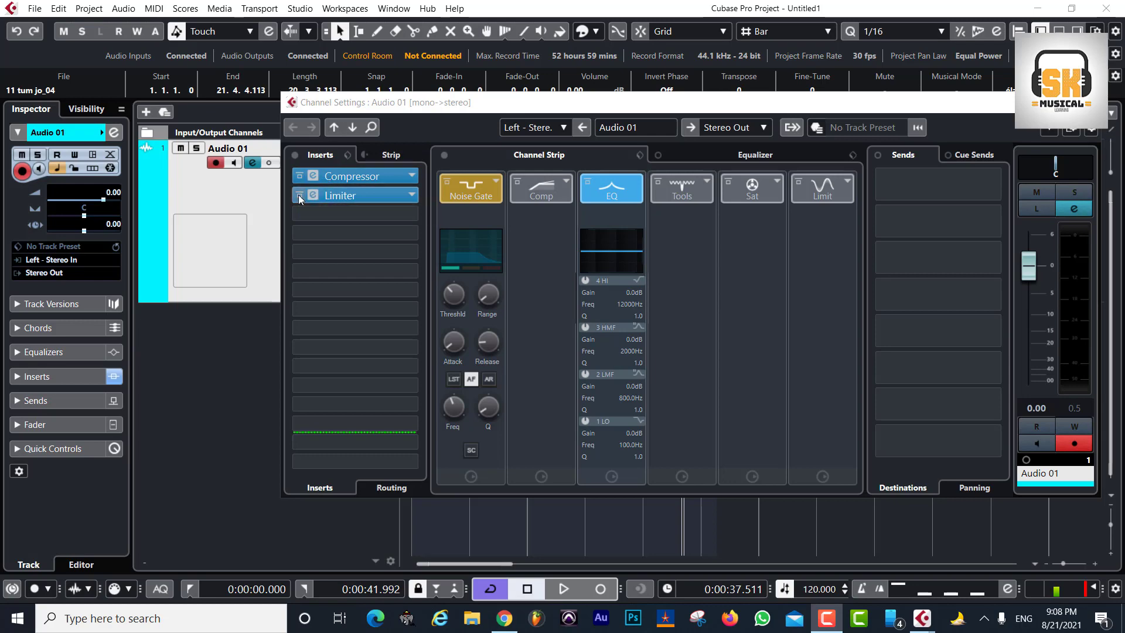
# - Open the Limiter insert's editor on the Audio 01 channel and move the Channel Settings window clear of it
pyautogui.click(314, 195)
pyautogui.click(342, 183)
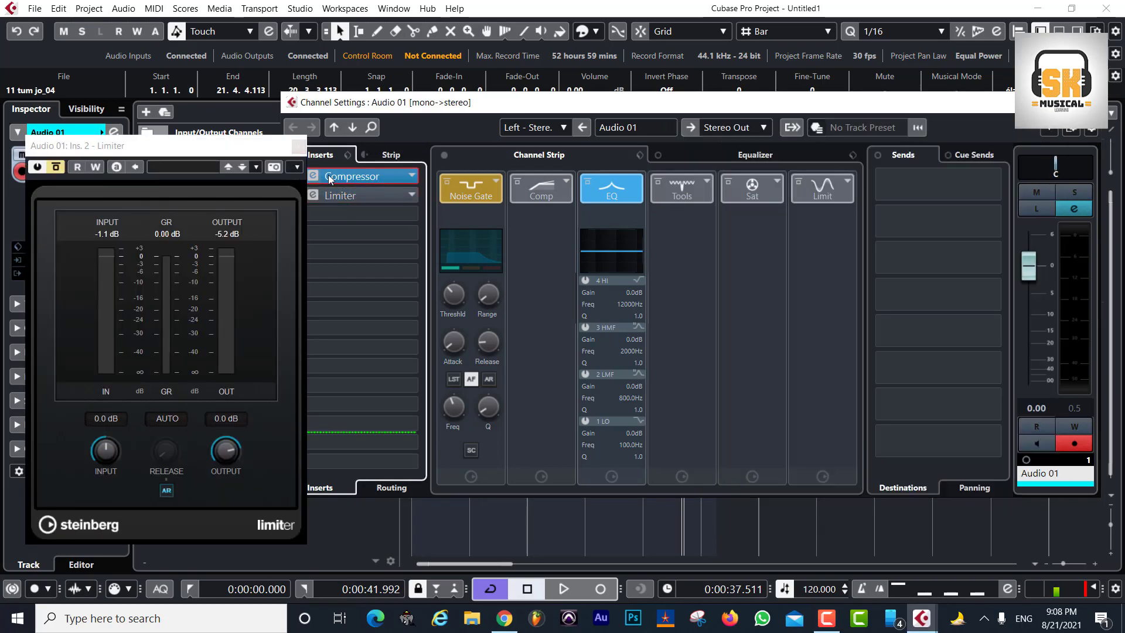
pyautogui.moveTo(409, 113); pyautogui.dragTo(460, 109)
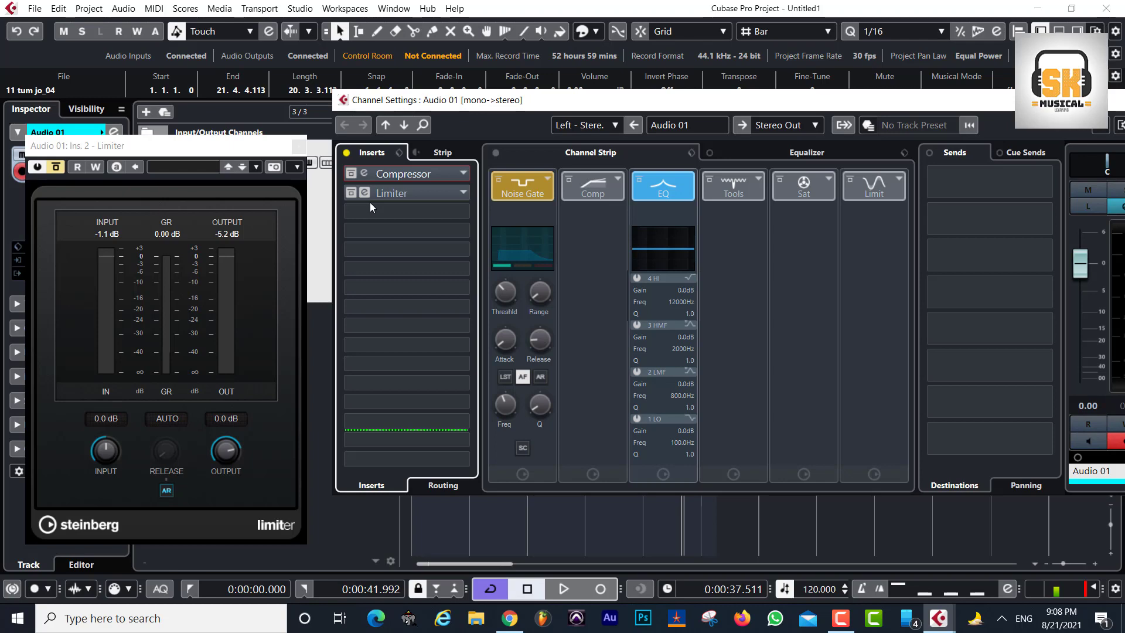
# - Launch Paint with a blank canvas
pyautogui.click(124, 621)
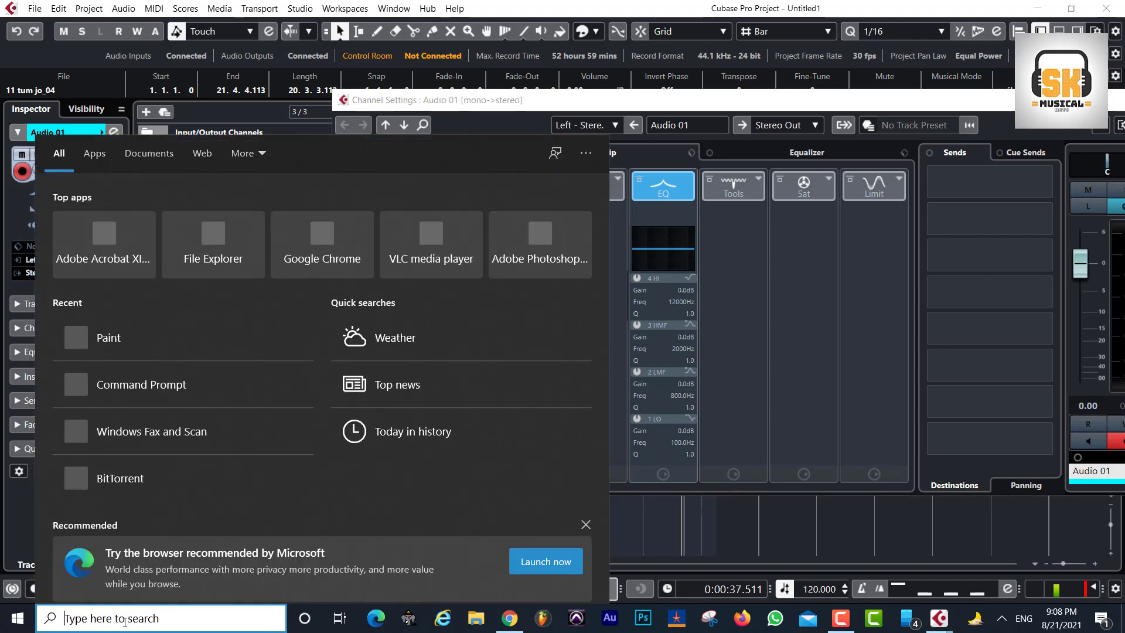
pyautogui.write('pain')
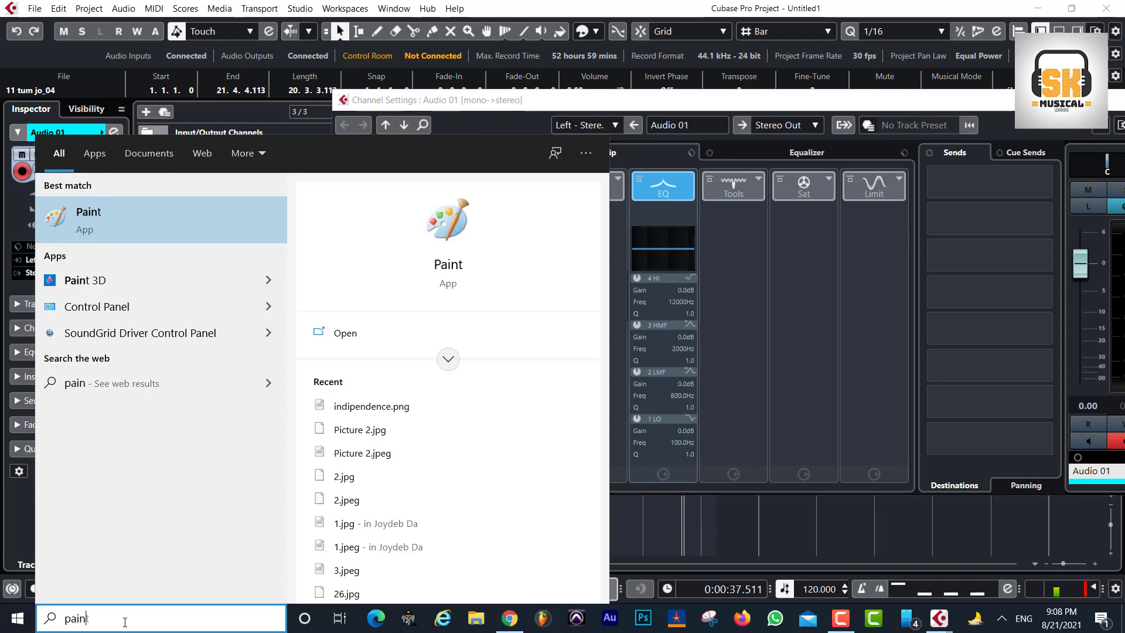
pyautogui.write('t')
pyautogui.press('Return')
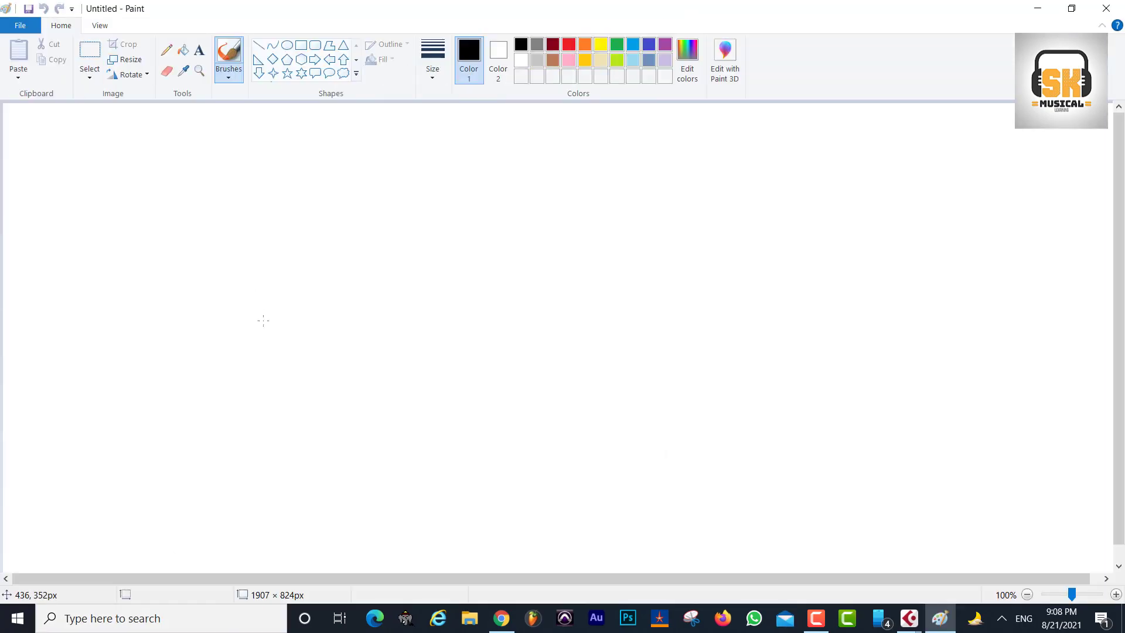
# - Draw six black bars of uneven height crossed by a level line, marking the excess above and the gaps below it in red
pyautogui.moveTo(263, 336)
pyautogui.mouseDown()
pyautogui.moveTo(301, 276)
pyautogui.moveTo(302, 334)
pyautogui.moveTo(338, 249)
pyautogui.moveTo(371, 233)
pyautogui.moveTo(378, 316)
pyautogui.moveTo(399, 247)
pyautogui.moveTo(439, 322)
pyautogui.moveTo(475, 281)
pyautogui.moveTo(501, 311)
pyautogui.moveTo(576, 200)
pyautogui.moveTo(573, 293)
pyautogui.moveTo(622, 293)
pyautogui.mouseUp()
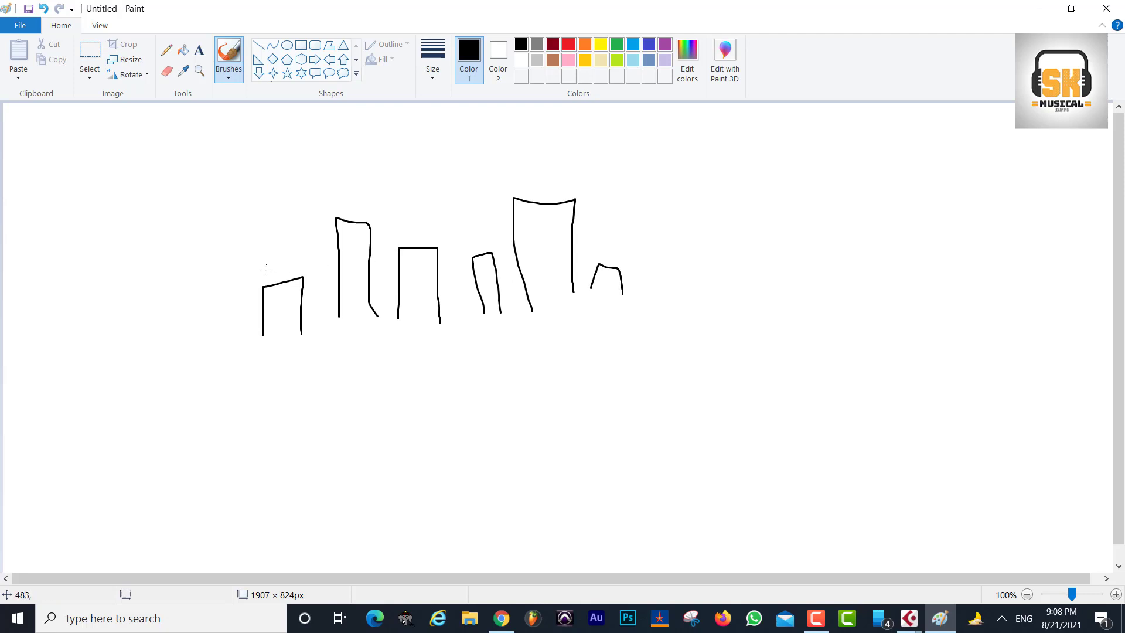
pyautogui.moveTo(200, 274); pyautogui.dragTo(714, 245)
pyautogui.click(569, 44)
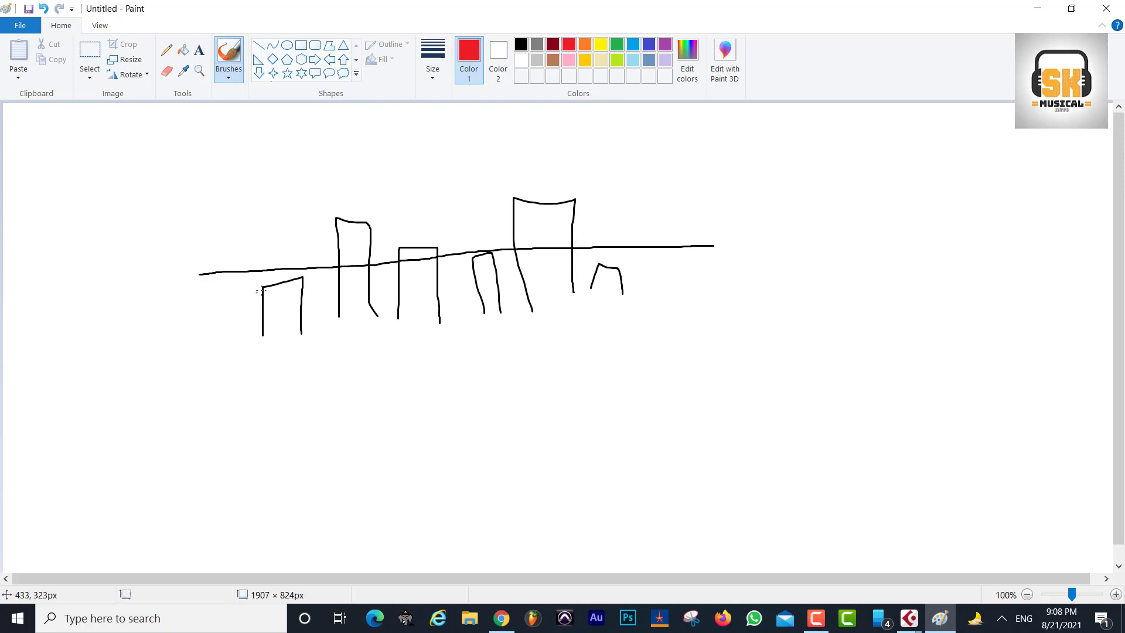
pyautogui.moveTo(262, 287)
pyautogui.mouseDown()
pyautogui.moveTo(269, 269)
pyautogui.moveTo(310, 266)
pyautogui.moveTo(305, 277)
pyautogui.moveTo(367, 233)
pyautogui.moveTo(352, 251)
pyautogui.moveTo(478, 252)
pyautogui.moveTo(542, 214)
pyautogui.moveTo(558, 224)
pyautogui.mouseUp()
pyautogui.moveTo(542, 242)
pyautogui.mouseDown()
pyautogui.moveTo(621, 247)
pyautogui.moveTo(622, 268)
pyautogui.mouseUp()
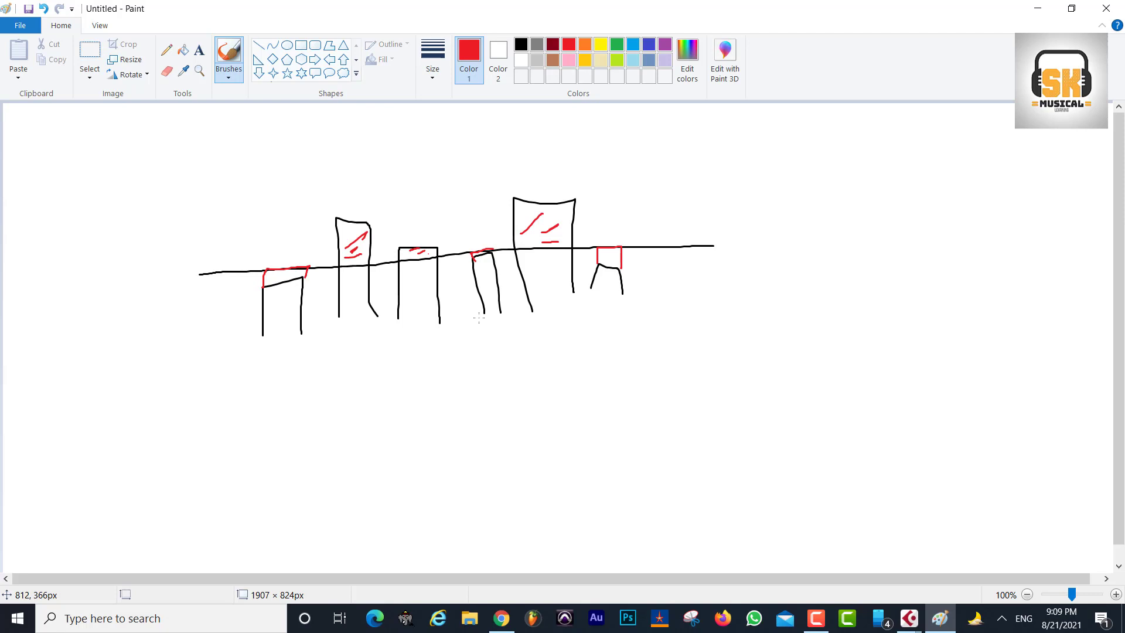
# - Return to Cubase, open the Compressor insert's editor on Audio 01 and place it beside the Limiter editor
pyautogui.click(1037, 9)
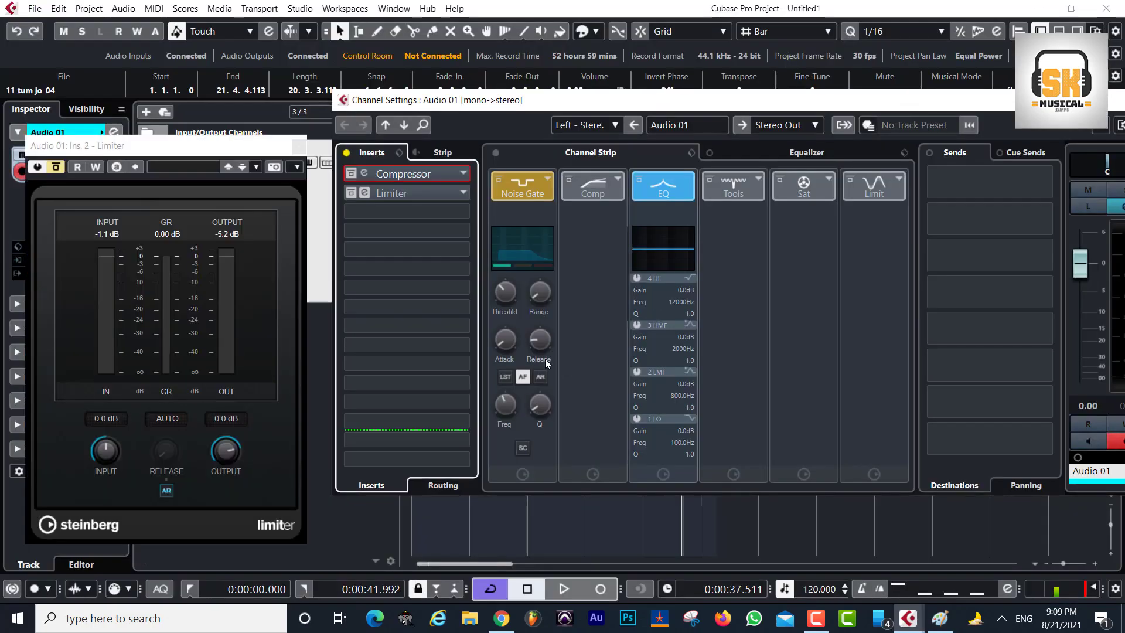
pyautogui.click(364, 174)
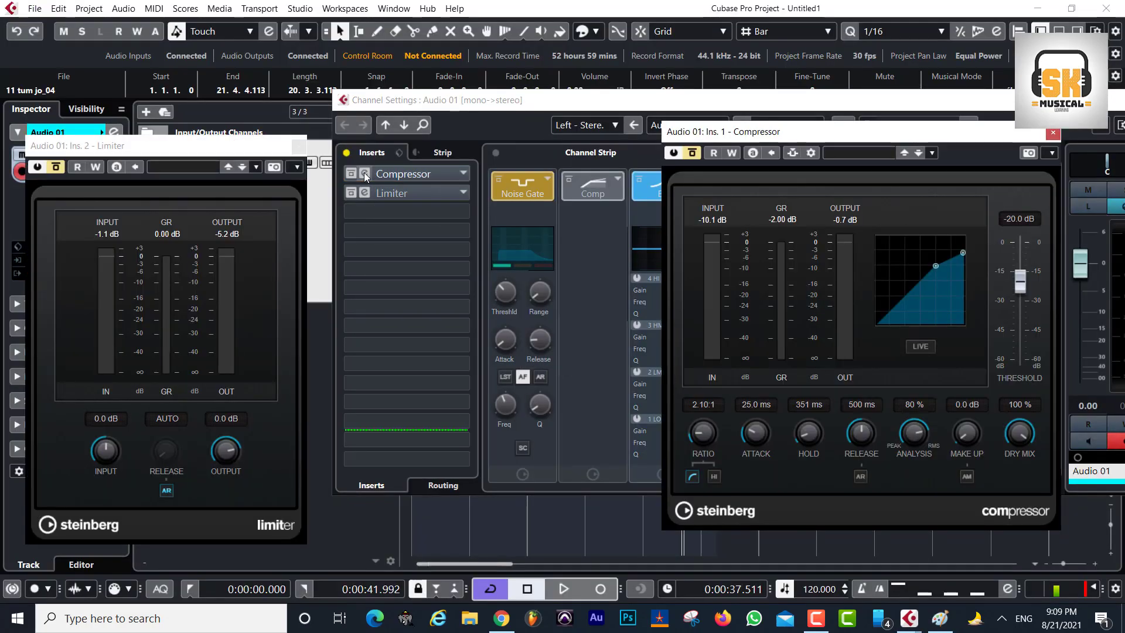
pyautogui.moveTo(795, 131); pyautogui.dragTo(659, 101)
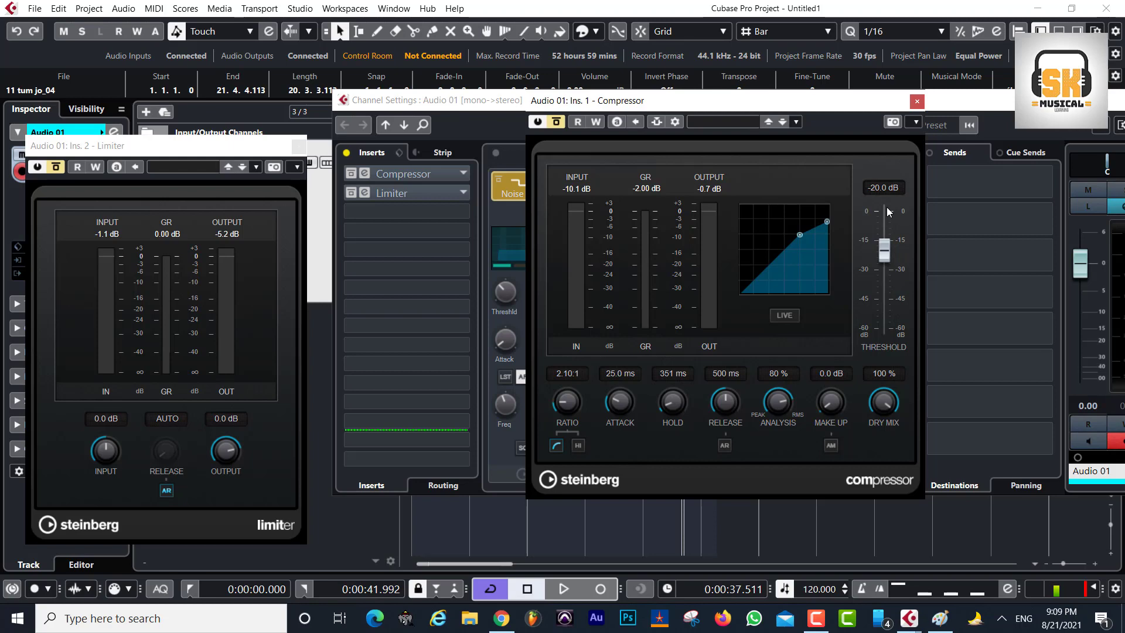
# - Switch to Paint and draw a tall black bar on a baseline labelled 20, with a red block on top of it
pyautogui.click(941, 622)
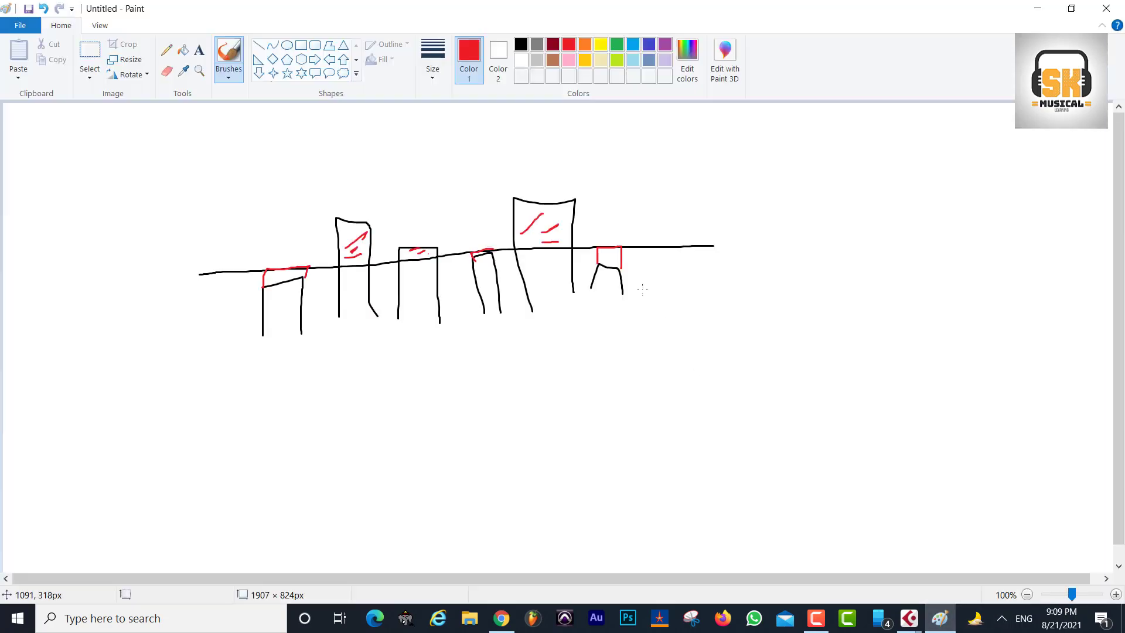
pyautogui.click(521, 44)
pyautogui.moveTo(797, 308); pyautogui.dragTo(806, 477)
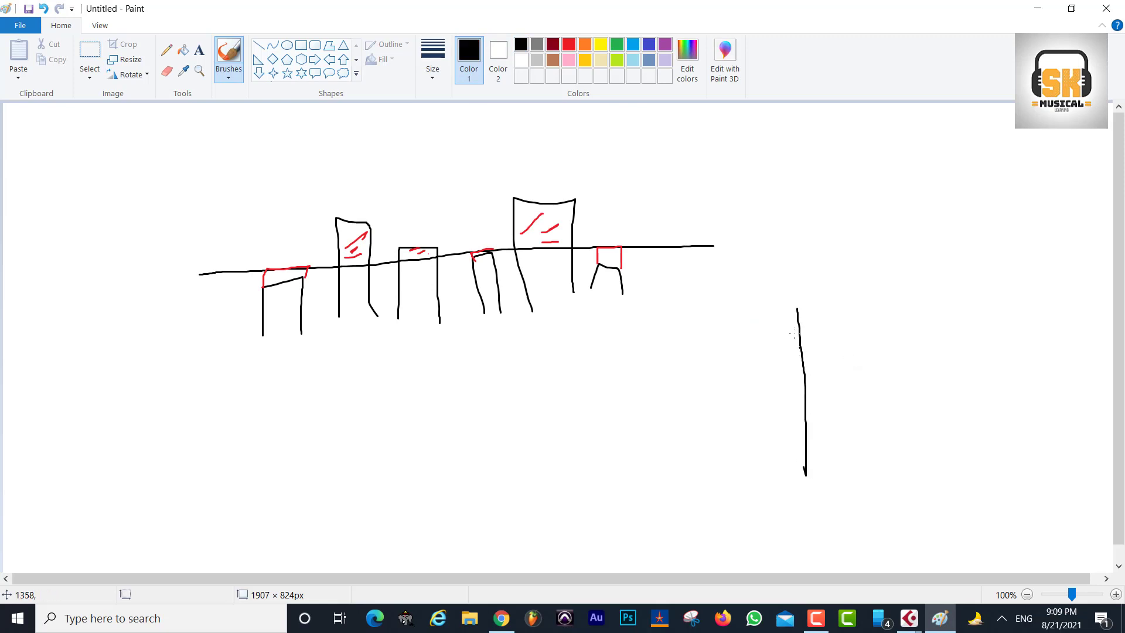
pyautogui.moveTo(796, 310)
pyautogui.mouseDown()
pyautogui.moveTo(842, 306)
pyautogui.moveTo(859, 470)
pyautogui.moveTo(834, 471)
pyautogui.moveTo(896, 457)
pyautogui.mouseUp()
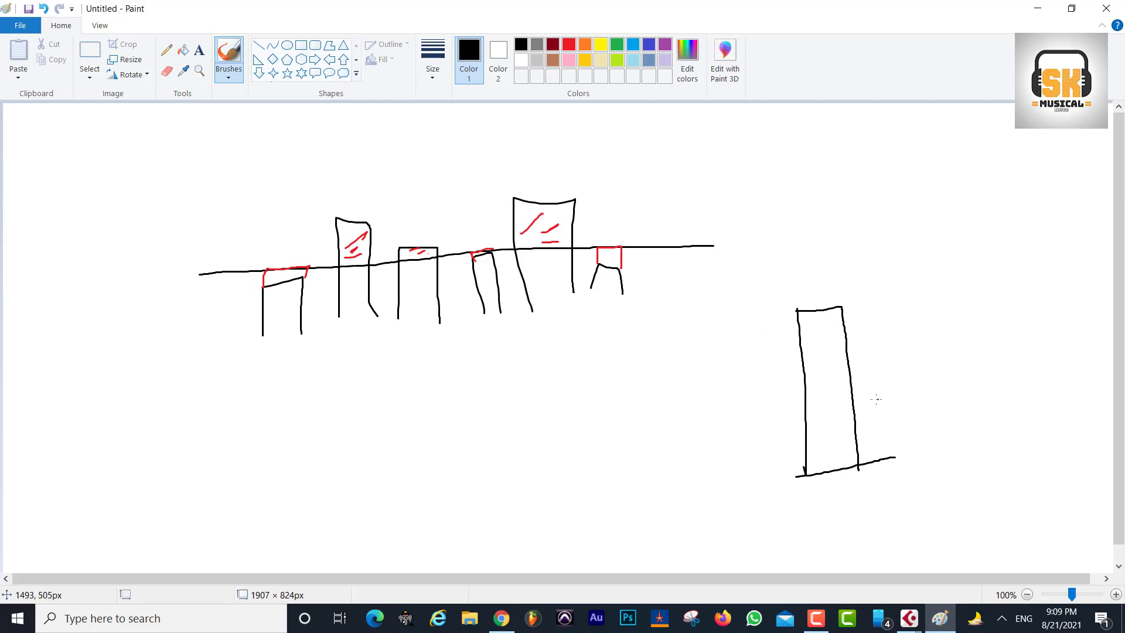
pyautogui.moveTo(868, 400)
pyautogui.mouseDown()
pyautogui.moveTo(935, 400)
pyautogui.moveTo(947, 376)
pyautogui.moveTo(935, 372)
pyautogui.mouseUp()
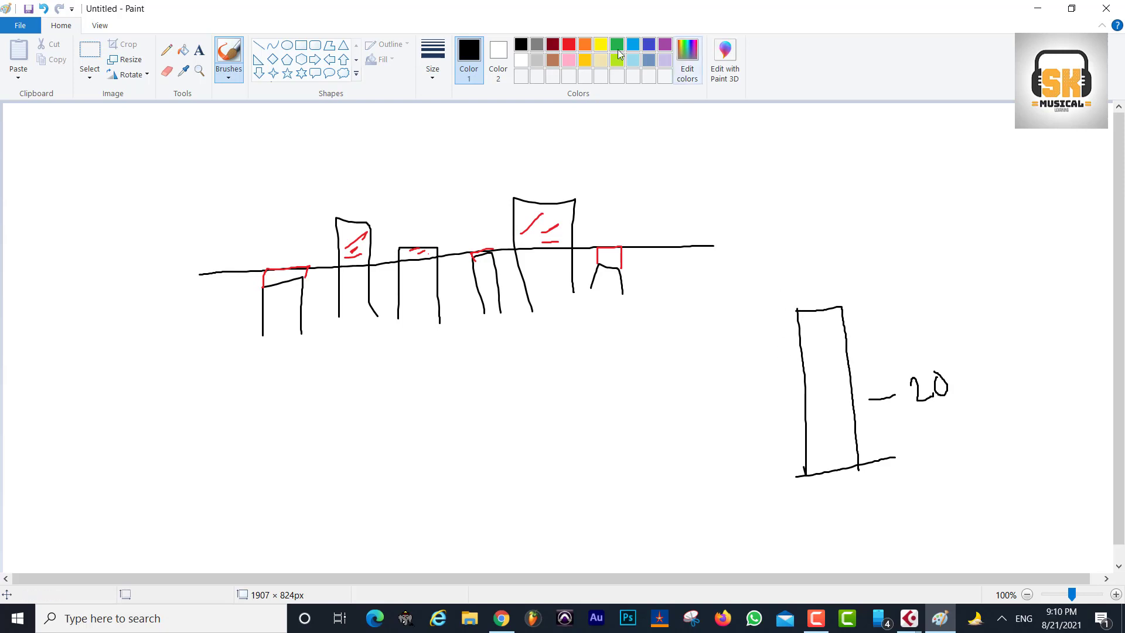
pyautogui.click(569, 44)
pyautogui.moveTo(798, 316)
pyautogui.mouseDown()
pyautogui.moveTo(795, 273)
pyautogui.moveTo(839, 269)
pyautogui.moveTo(842, 309)
pyautogui.mouseUp()
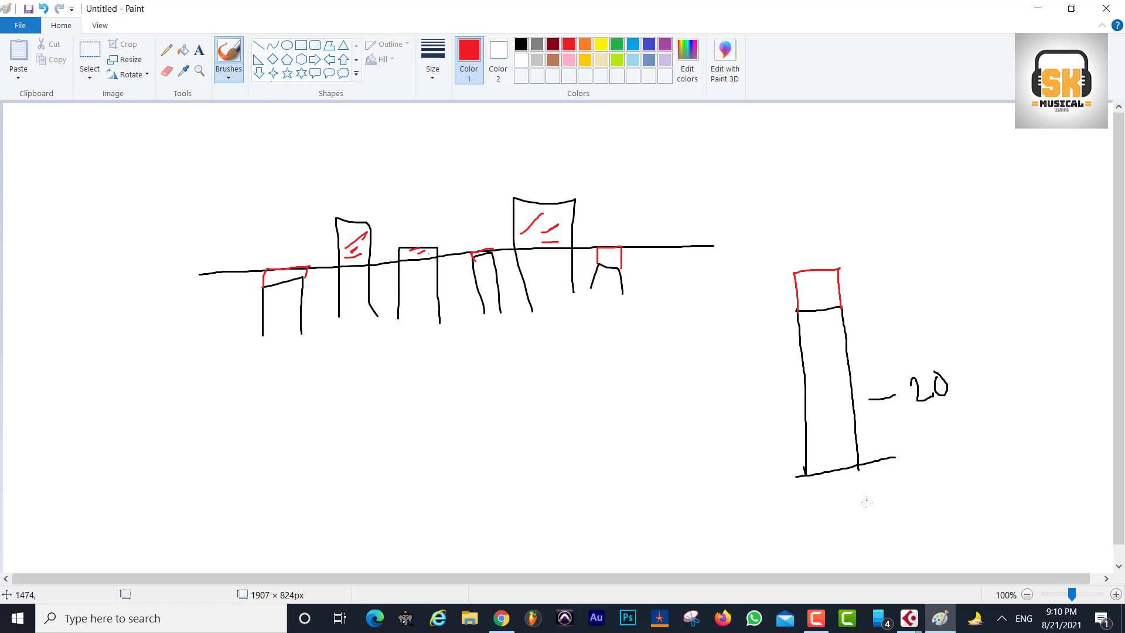
# - Check the Compressor's ratio in Cubase, and back in Paint divide the red block above the bar with horizontal and vertical strokes
pyautogui.click(909, 618)
pyautogui.click(978, 552)
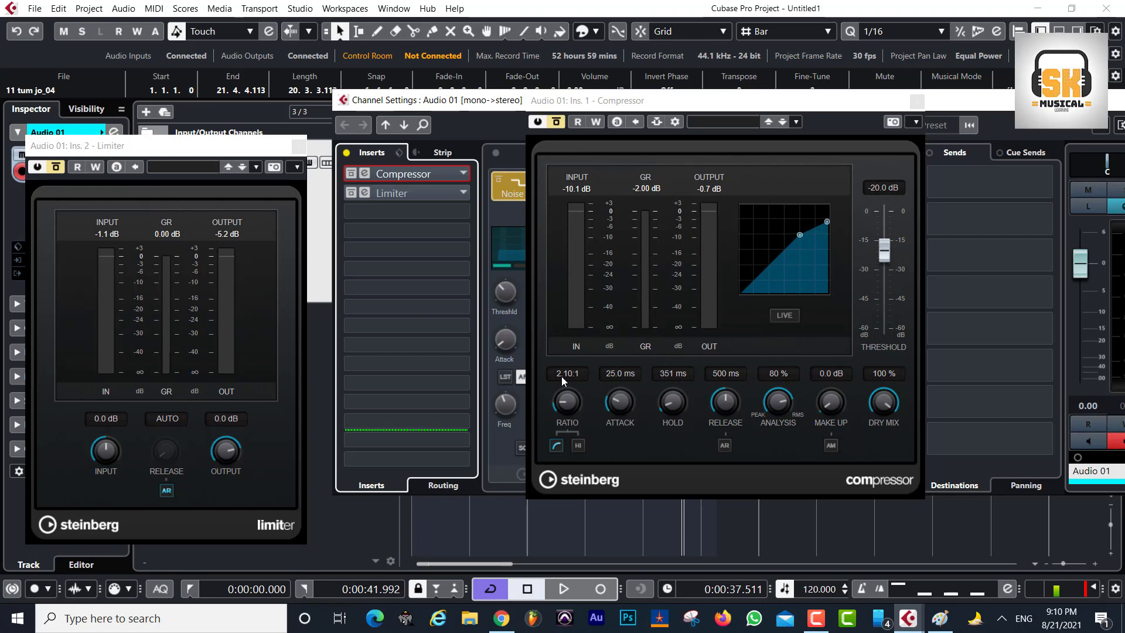
pyautogui.click(940, 619)
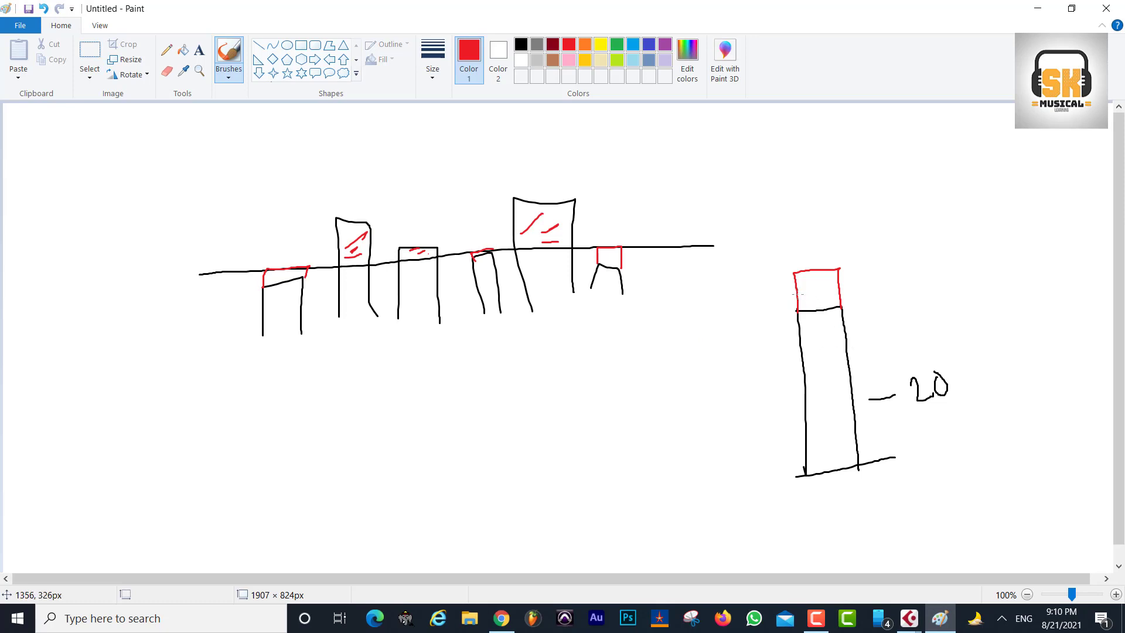
pyautogui.moveTo(805, 293)
pyautogui.mouseDown()
pyautogui.moveTo(841, 292)
pyautogui.moveTo(804, 291)
pyautogui.mouseUp()
pyautogui.moveTo(807, 287); pyautogui.dragTo(831, 285)
pyautogui.moveTo(795, 276)
pyautogui.mouseDown()
pyautogui.moveTo(847, 276)
pyautogui.moveTo(818, 298)
pyautogui.moveTo(851, 293)
pyautogui.mouseUp()
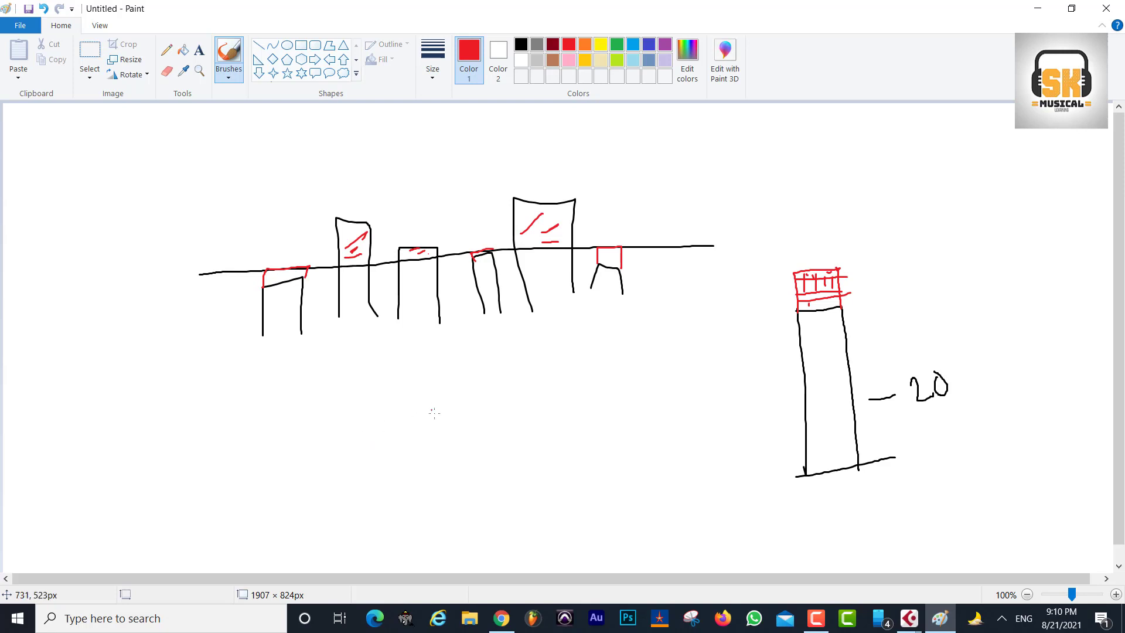
# - Draw three red blocks split into two, three and four parts, marking the top part and ticking the rest in the last two
pyautogui.moveTo(555, 385); pyautogui.dragTo(558, 439)
pyautogui.moveTo(552, 384)
pyautogui.mouseDown()
pyautogui.moveTo(595, 379)
pyautogui.moveTo(600, 430)
pyautogui.moveTo(551, 435)
pyautogui.moveTo(602, 409)
pyautogui.mouseUp()
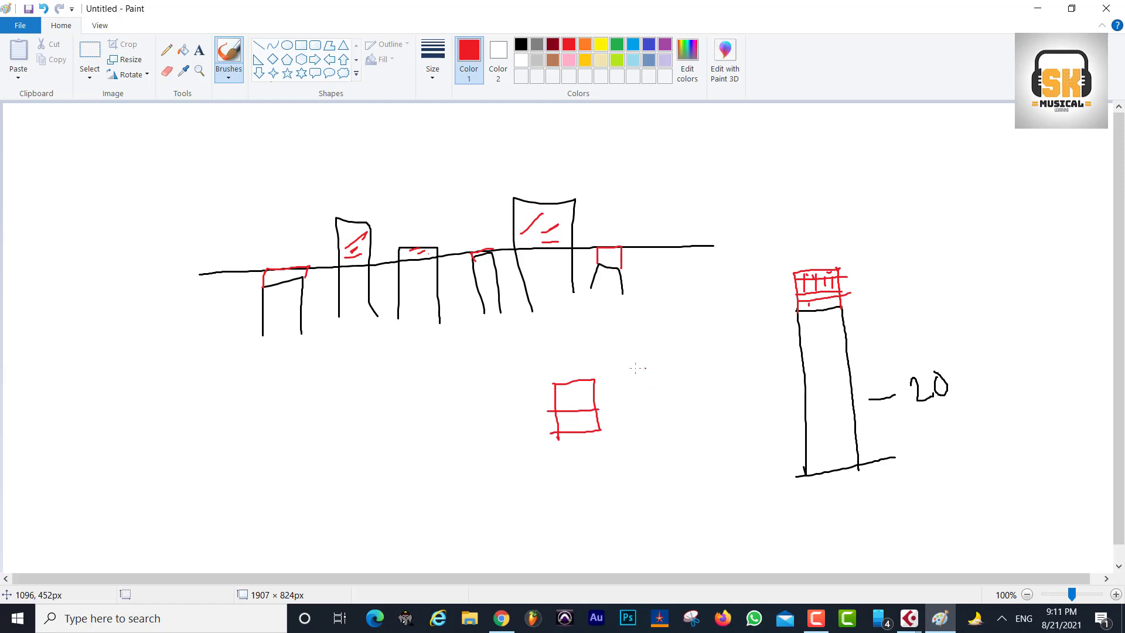
pyautogui.moveTo(618, 412)
pyautogui.mouseDown()
pyautogui.moveTo(626, 425)
pyautogui.moveTo(653, 426)
pyautogui.moveTo(656, 382)
pyautogui.moveTo(619, 374)
pyautogui.moveTo(655, 389)
pyautogui.moveTo(661, 408)
pyautogui.mouseUp()
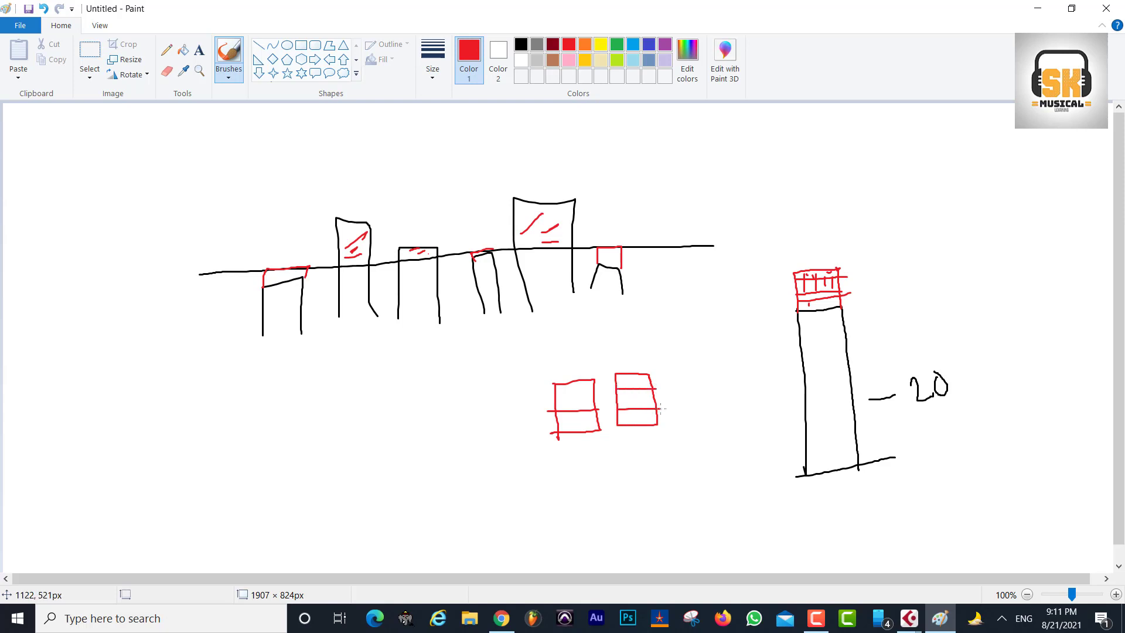
pyautogui.moveTo(625, 376)
pyautogui.mouseDown()
pyautogui.moveTo(627, 393)
pyautogui.moveTo(648, 386)
pyautogui.moveTo(635, 389)
pyautogui.moveTo(631, 420)
pyautogui.moveTo(638, 410)
pyautogui.mouseUp()
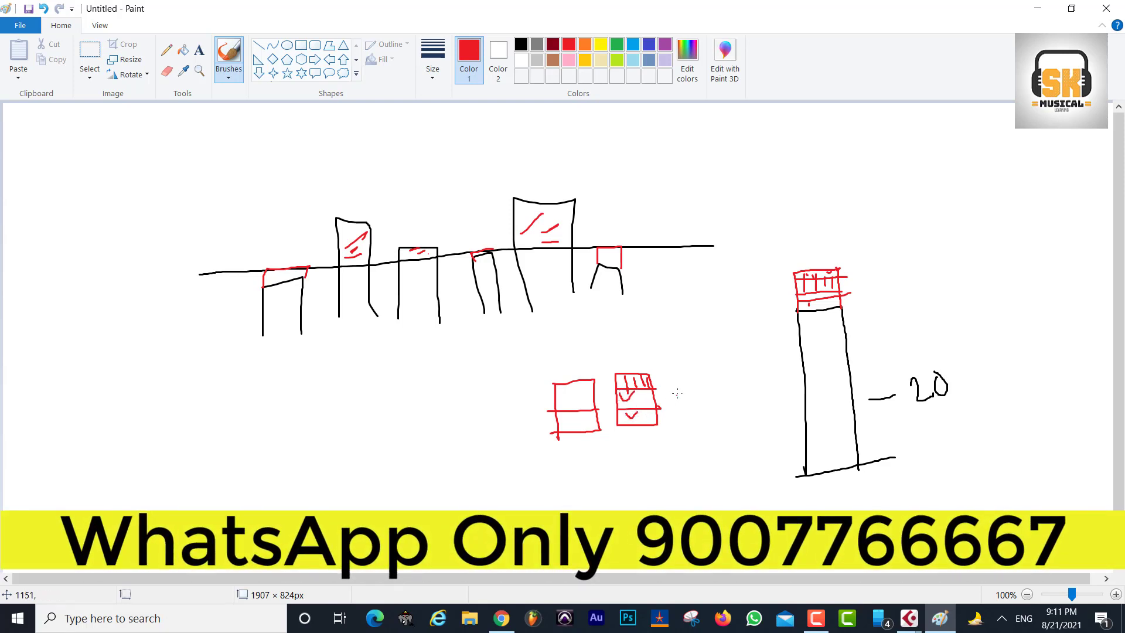
pyautogui.moveTo(663, 372)
pyautogui.mouseDown()
pyautogui.moveTo(666, 418)
pyautogui.moveTo(698, 422)
pyautogui.moveTo(703, 402)
pyautogui.moveTo(689, 374)
pyautogui.moveTo(664, 372)
pyautogui.moveTo(714, 406)
pyautogui.mouseUp()
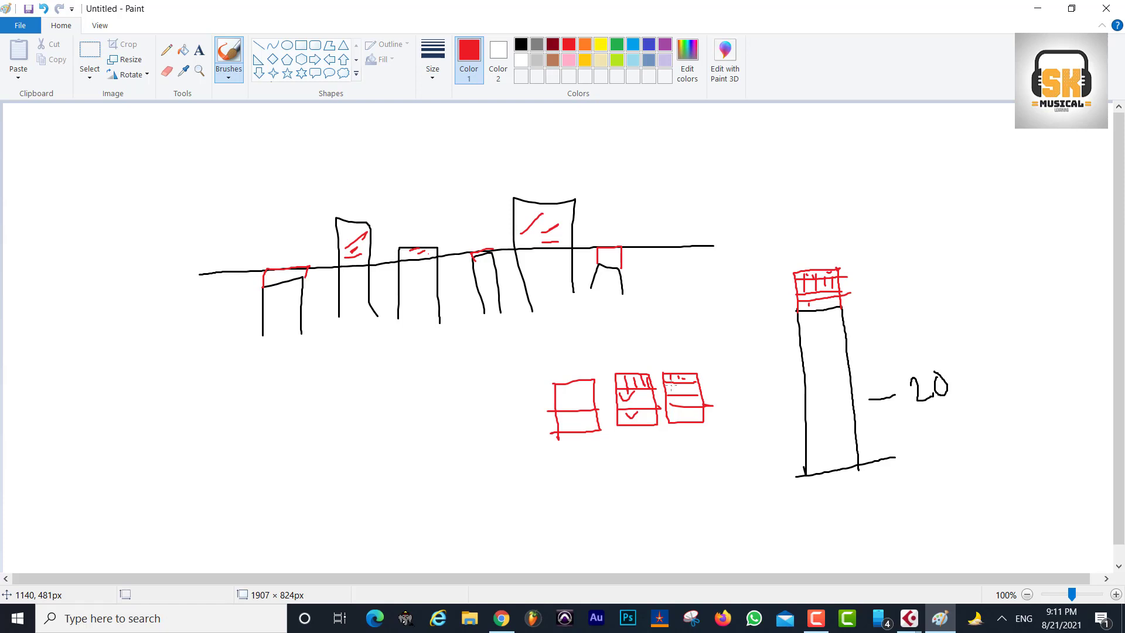
pyautogui.moveTo(672, 384)
pyautogui.mouseDown()
pyautogui.moveTo(681, 383)
pyautogui.moveTo(680, 409)
pyautogui.mouseUp()
# - Switch back to Cubase and set the Compressor's threshold to -20.1 dB
pyautogui.click(1037, 9)
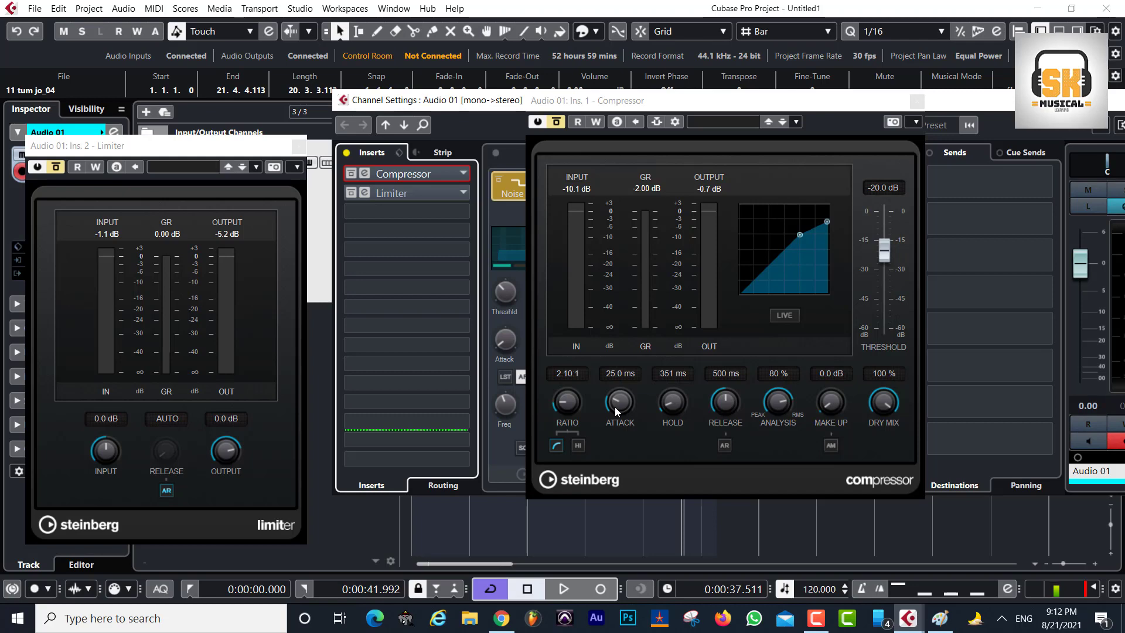
pyautogui.click(892, 257)
pyautogui.moveTo(891, 255); pyautogui.dragTo(892, 257)
# - Switch to Paint, write a red L and C beside the bar drawing, and circle the C in black
pyautogui.click(940, 619)
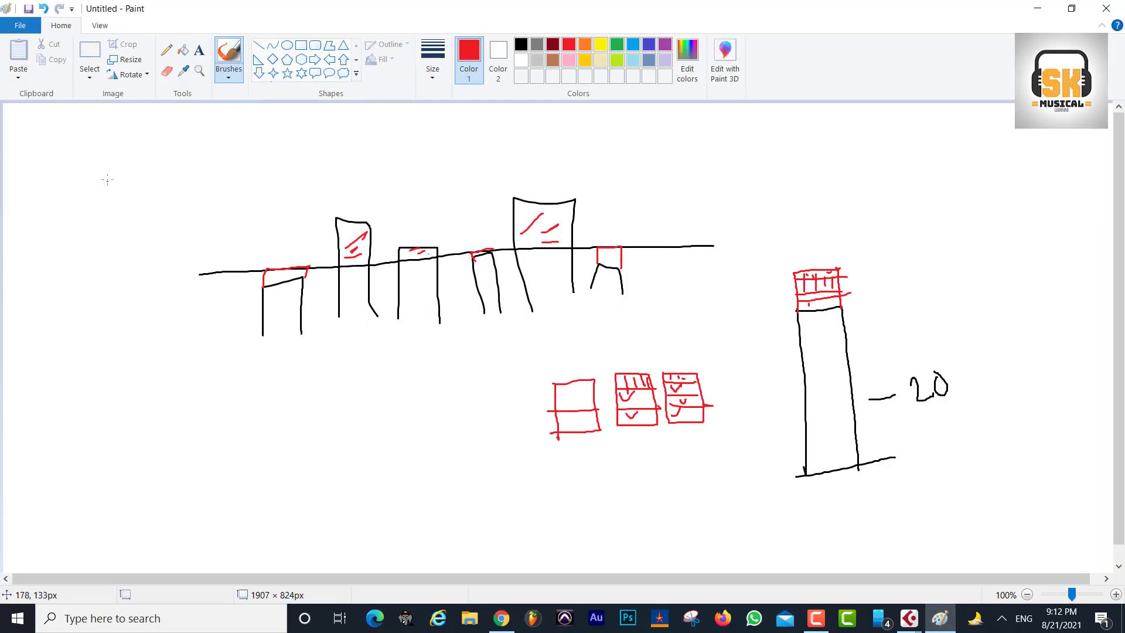
pyautogui.moveTo(96, 162)
pyautogui.mouseDown()
pyautogui.moveTo(96, 193)
pyautogui.moveTo(129, 181)
pyautogui.mouseUp()
pyautogui.moveTo(103, 224)
pyautogui.mouseDown()
pyautogui.moveTo(98, 249)
pyautogui.moveTo(125, 239)
pyautogui.mouseUp()
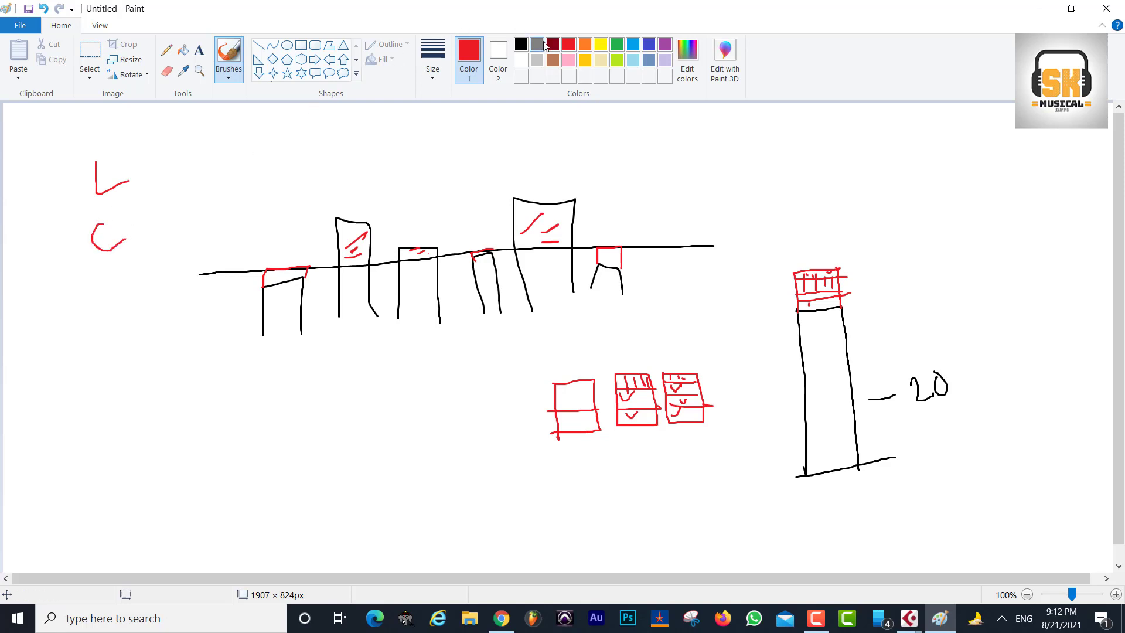
pyautogui.click(521, 45)
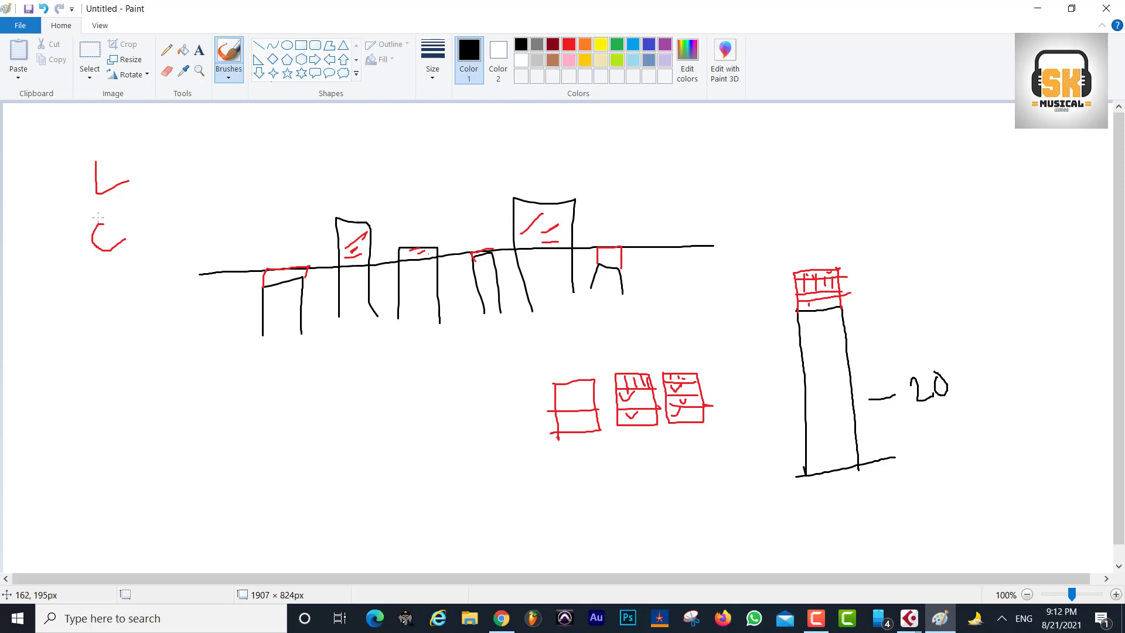
pyautogui.moveTo(98, 220)
pyautogui.mouseDown()
pyautogui.moveTo(87, 230)
pyautogui.moveTo(101, 255)
pyautogui.moveTo(125, 221)
pyautogui.moveTo(91, 220)
pyautogui.mouseUp()
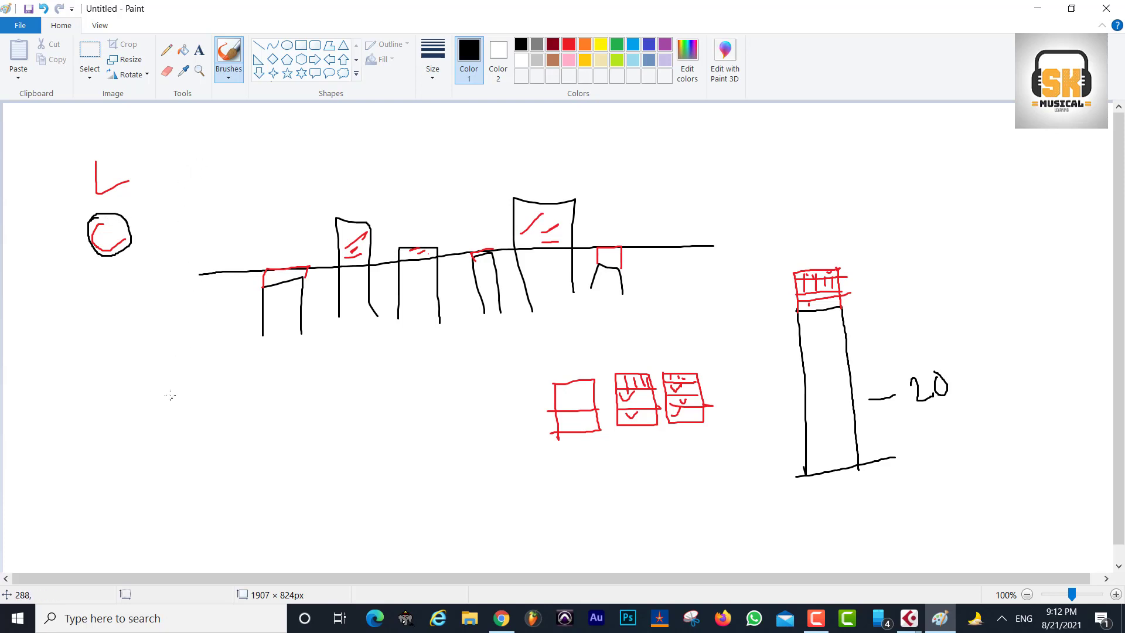
# - Draw a circled J below the first sketch, followed by three black bars of increasing height and a letter P
pyautogui.moveTo(165, 385)
pyautogui.mouseDown()
pyautogui.moveTo(175, 379)
pyautogui.moveTo(175, 412)
pyautogui.moveTo(141, 398)
pyautogui.moveTo(203, 390)
pyautogui.moveTo(157, 375)
pyautogui.mouseUp()
pyautogui.moveTo(217, 404)
pyautogui.mouseDown()
pyautogui.moveTo(217, 430)
pyautogui.moveTo(214, 411)
pyautogui.moveTo(247, 401)
pyautogui.moveTo(243, 450)
pyautogui.mouseUp()
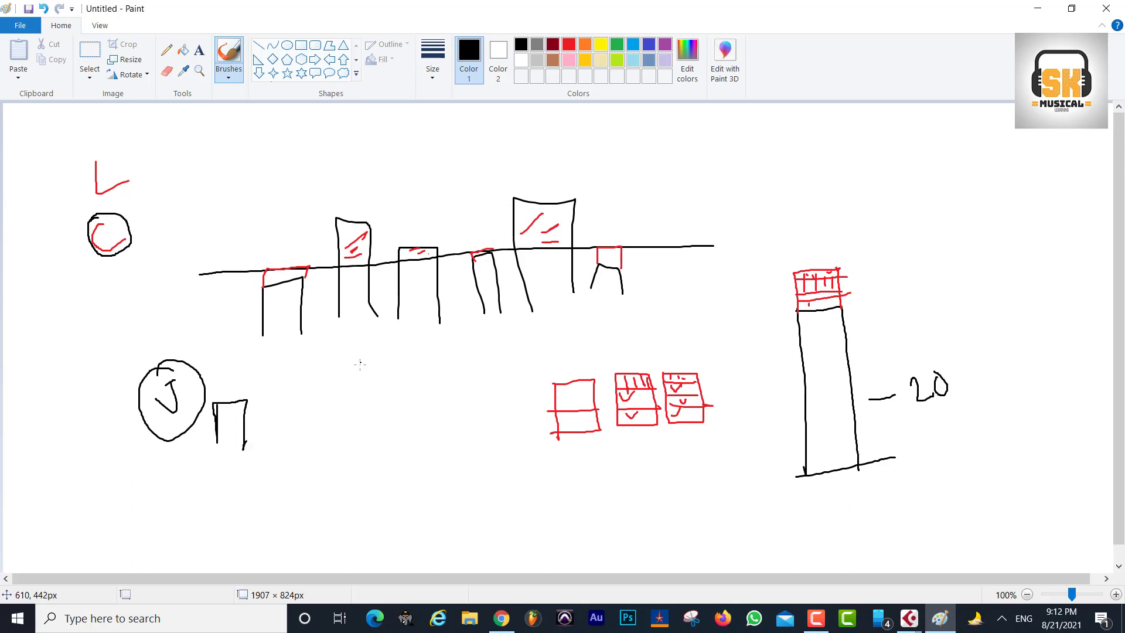
pyautogui.moveTo(379, 352)
pyautogui.mouseDown()
pyautogui.moveTo(385, 379)
pyautogui.moveTo(387, 366)
pyautogui.moveTo(372, 367)
pyautogui.mouseUp()
pyautogui.moveTo(302, 397)
pyautogui.mouseDown()
pyautogui.moveTo(302, 428)
pyautogui.moveTo(318, 368)
pyautogui.moveTo(337, 409)
pyautogui.moveTo(332, 437)
pyautogui.moveTo(348, 433)
pyautogui.mouseUp()
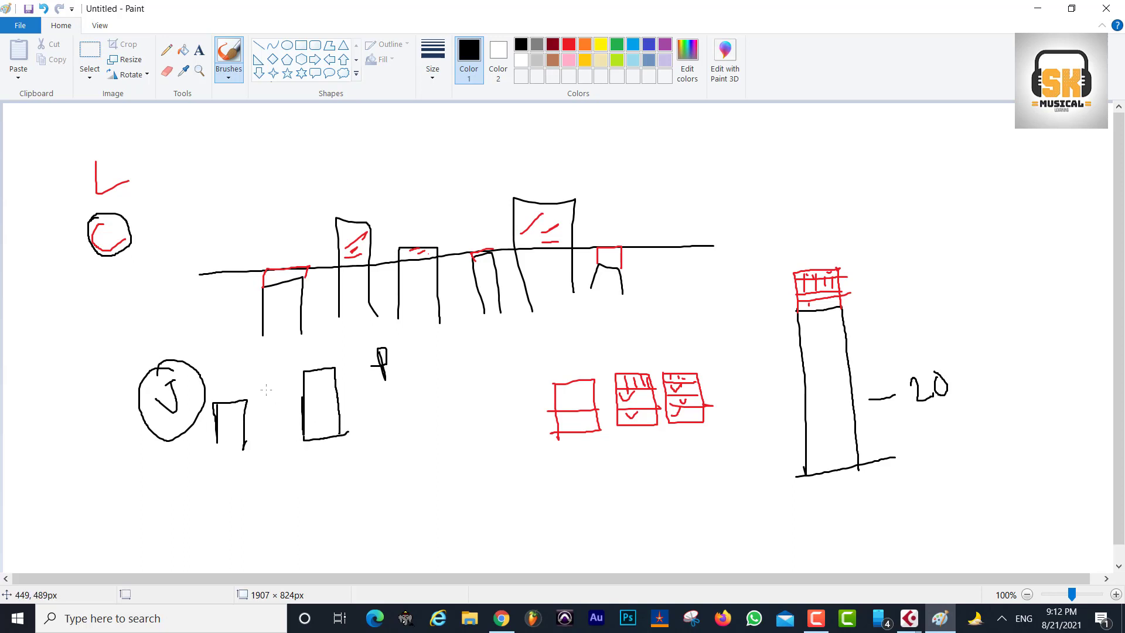
pyautogui.moveTo(411, 377); pyautogui.dragTo(411, 419)
pyautogui.moveTo(411, 337)
pyautogui.mouseDown()
pyautogui.moveTo(442, 385)
pyautogui.moveTo(431, 414)
pyautogui.moveTo(409, 420)
pyautogui.mouseUp()
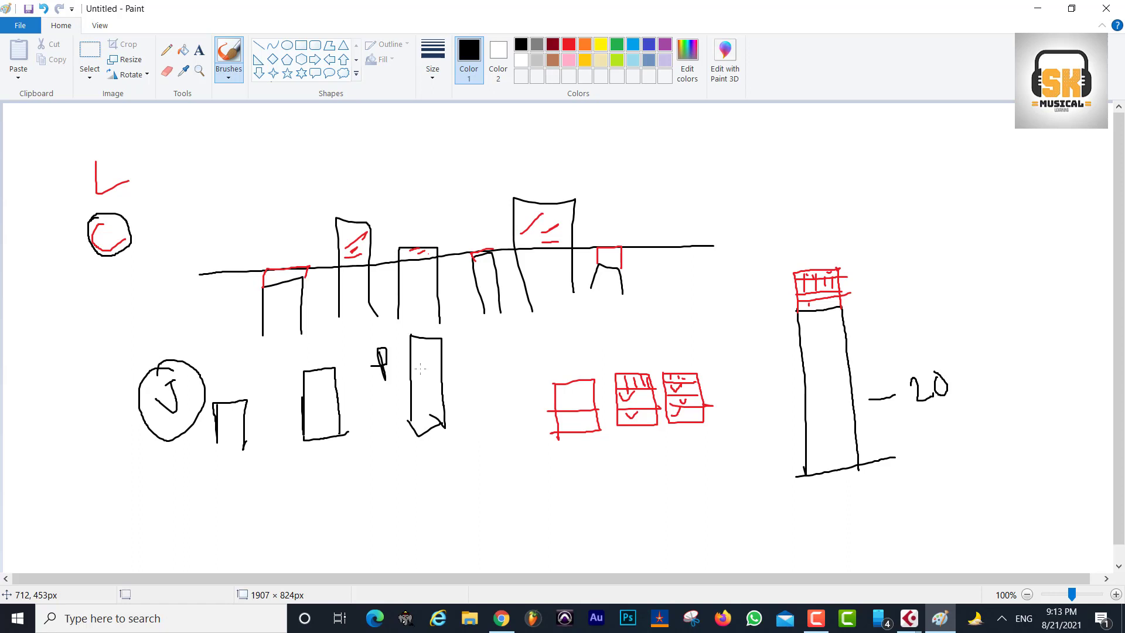
# - Return to Cubase, close the Compressor and Limiter editors, and open the MixConsole
pyautogui.click(1038, 9)
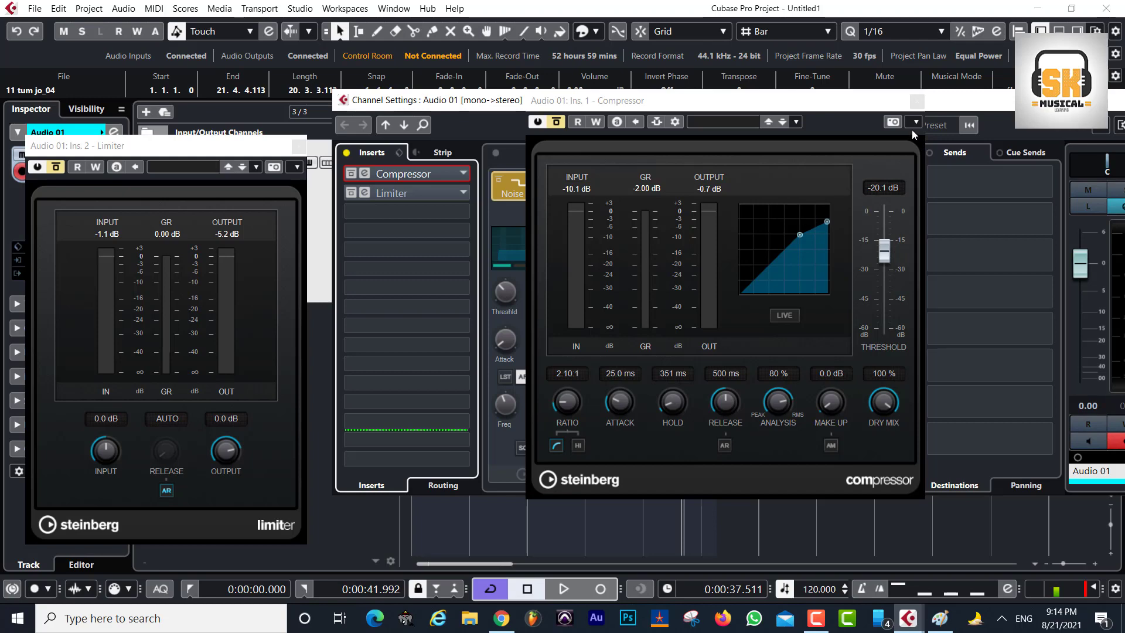
pyautogui.click(917, 100)
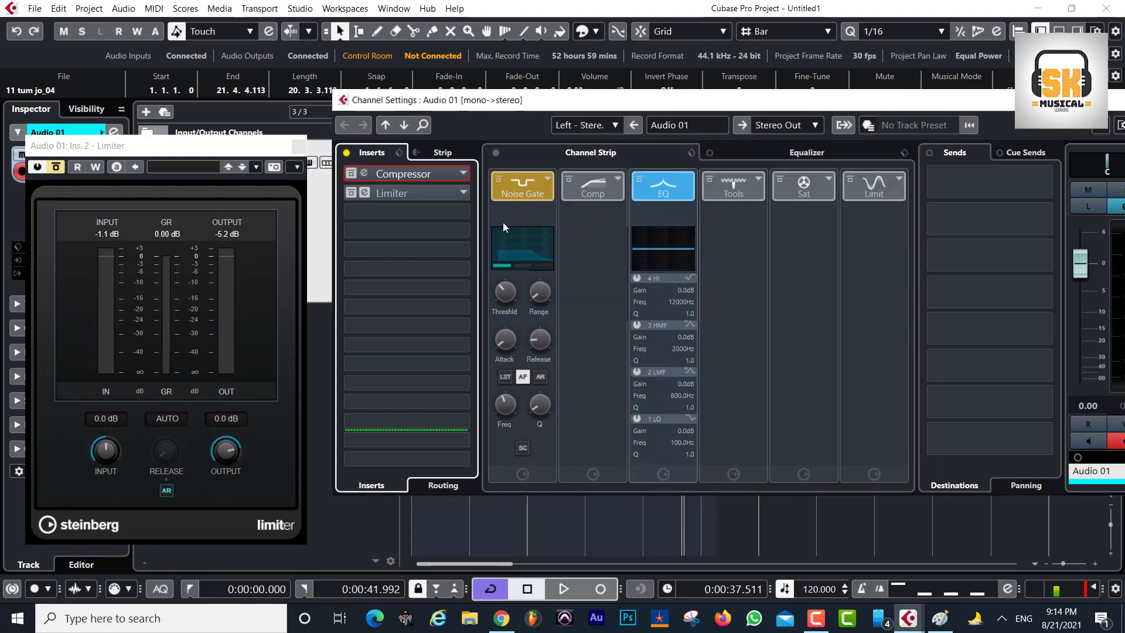
pyautogui.press('F3')
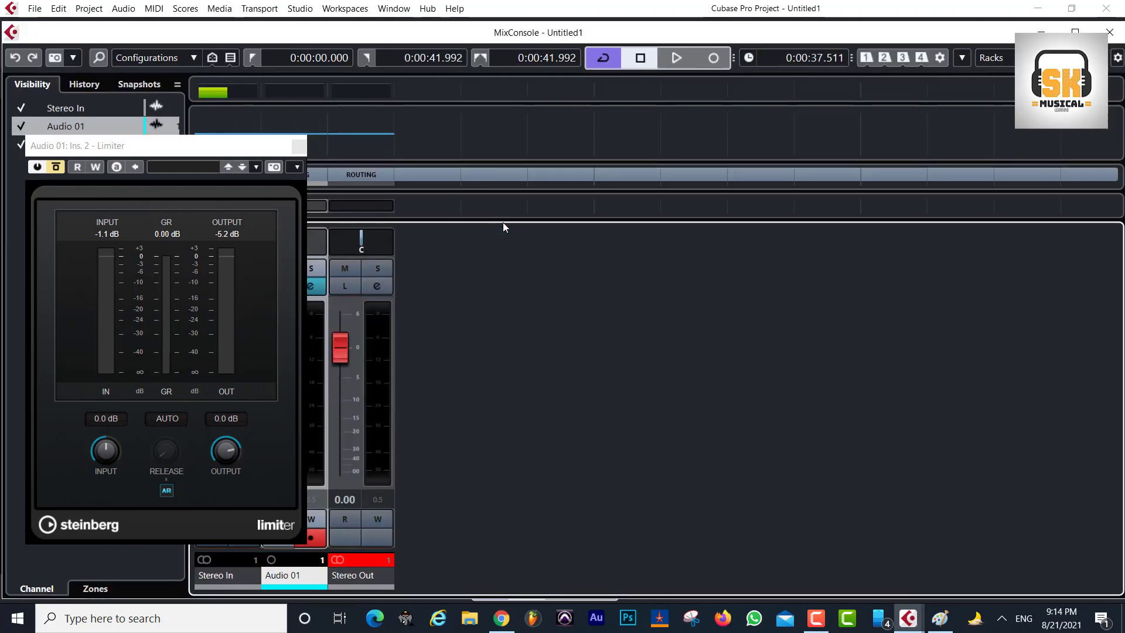
pyautogui.click(299, 146)
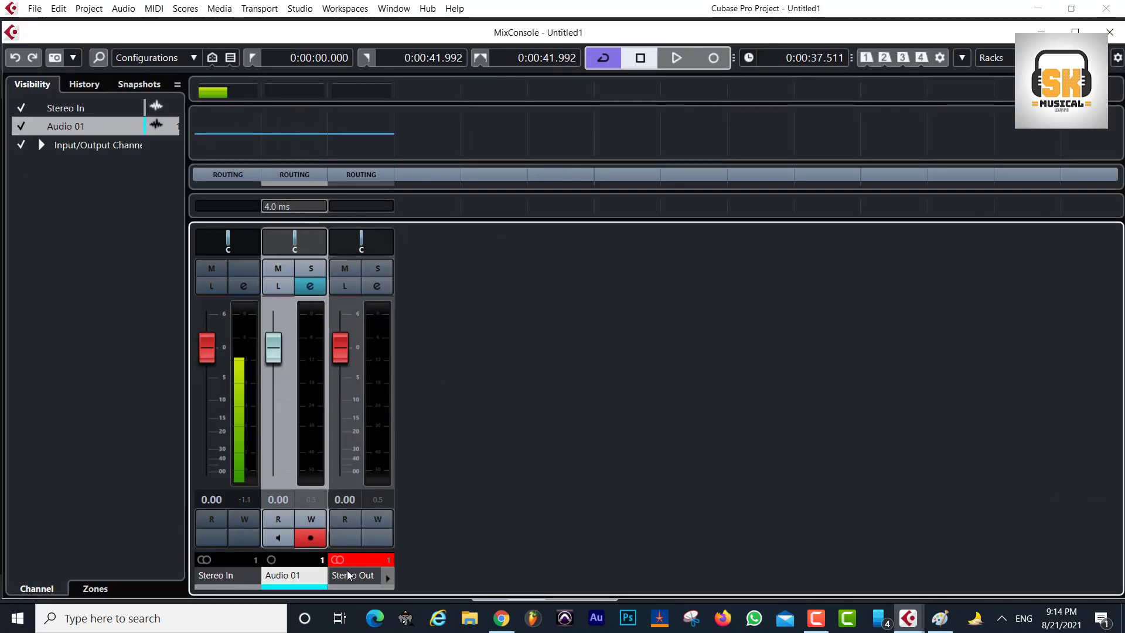
# - Insert the L1+ Ultramaximizer Stereo in the seventh insert slot of the Stereo Out channel and open its editor
pyautogui.click(376, 287)
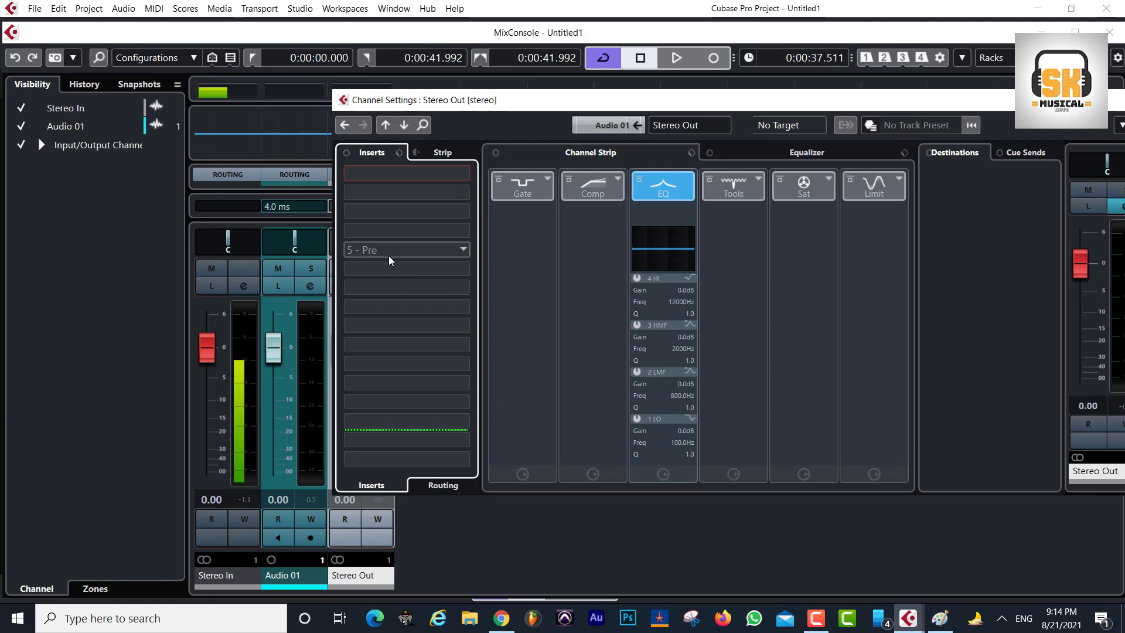
pyautogui.click(389, 288)
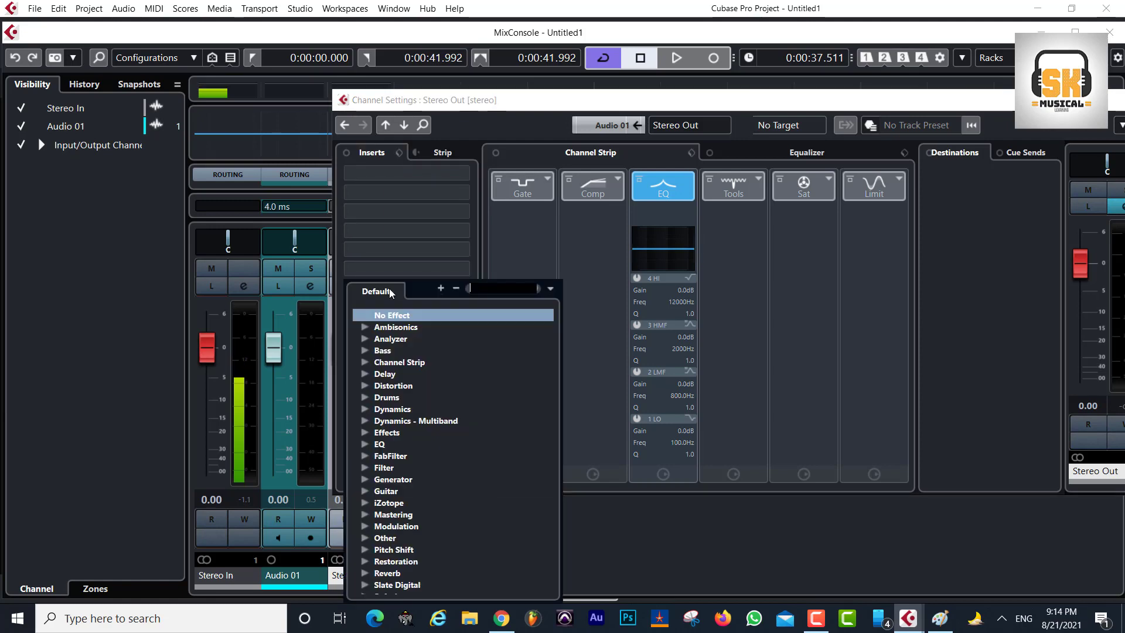
pyautogui.write('maxi')
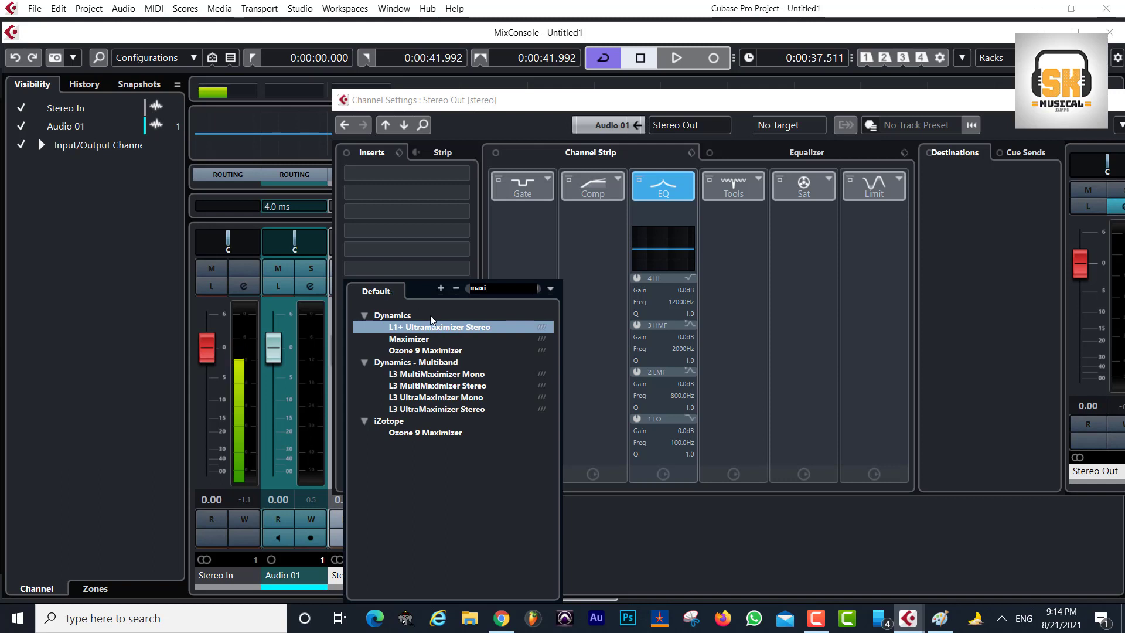
pyautogui.click(437, 328)
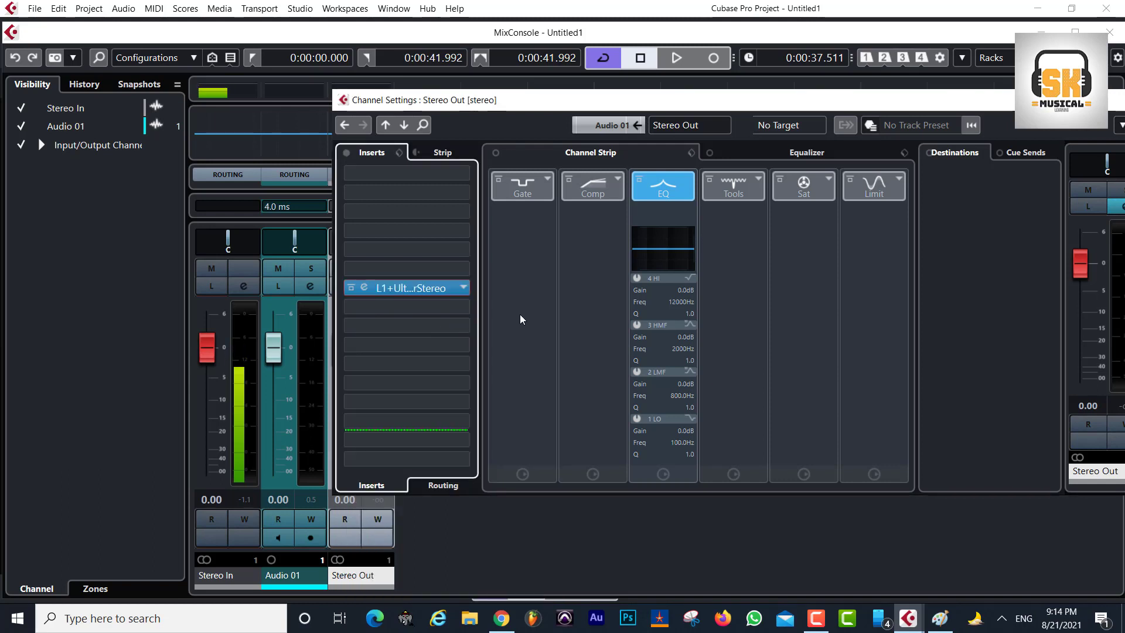
pyautogui.click(365, 286)
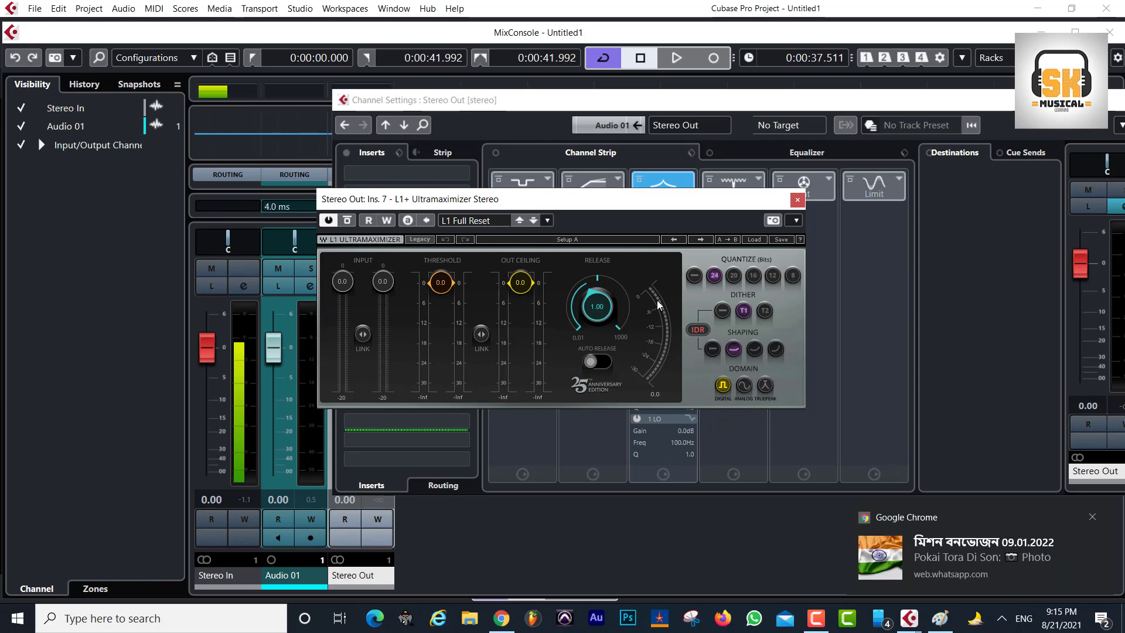
# - Dismiss the notification and close the L1+ Ultramaximizer editor together with the Stereo Out channel settings and the MixConsole
pyautogui.click(1093, 519)
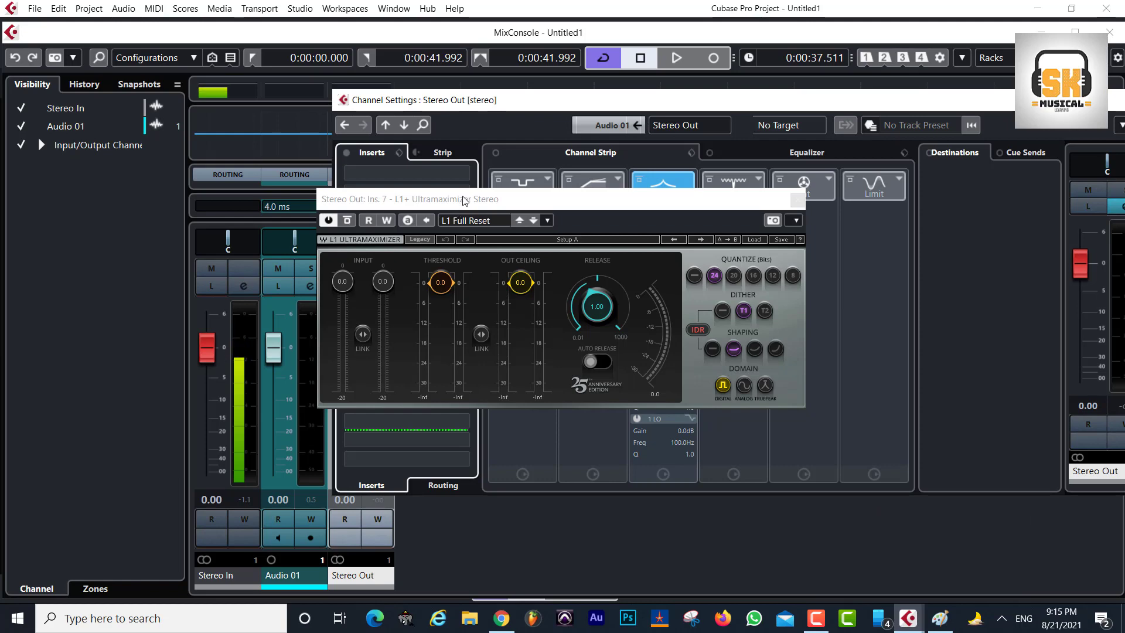
pyautogui.moveTo(463, 200); pyautogui.dragTo(562, 120)
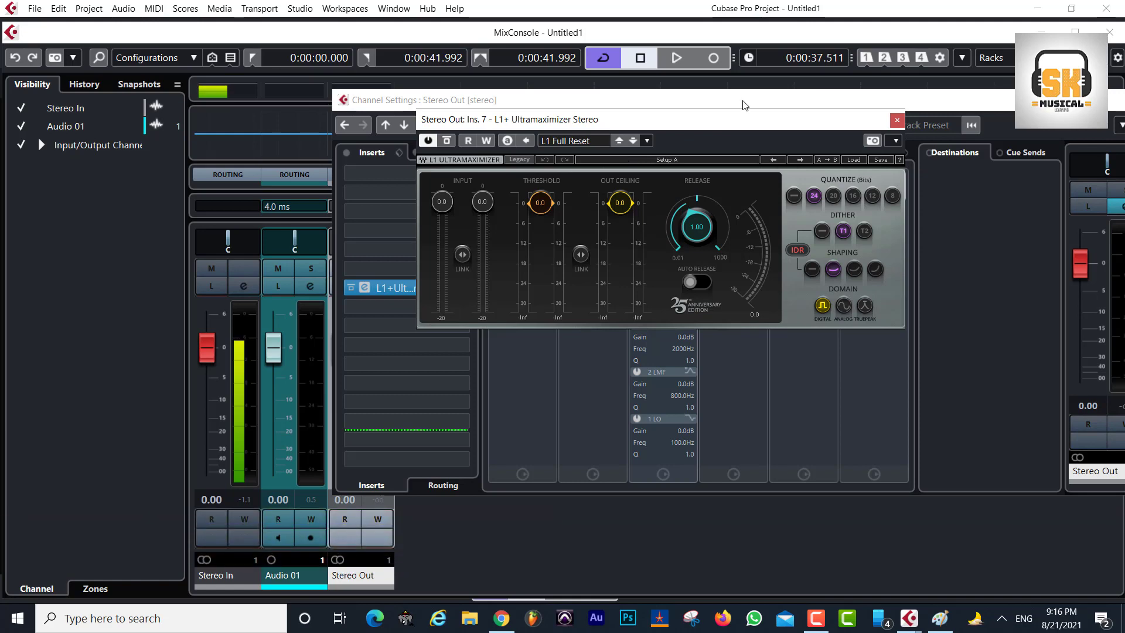
pyautogui.click(897, 122)
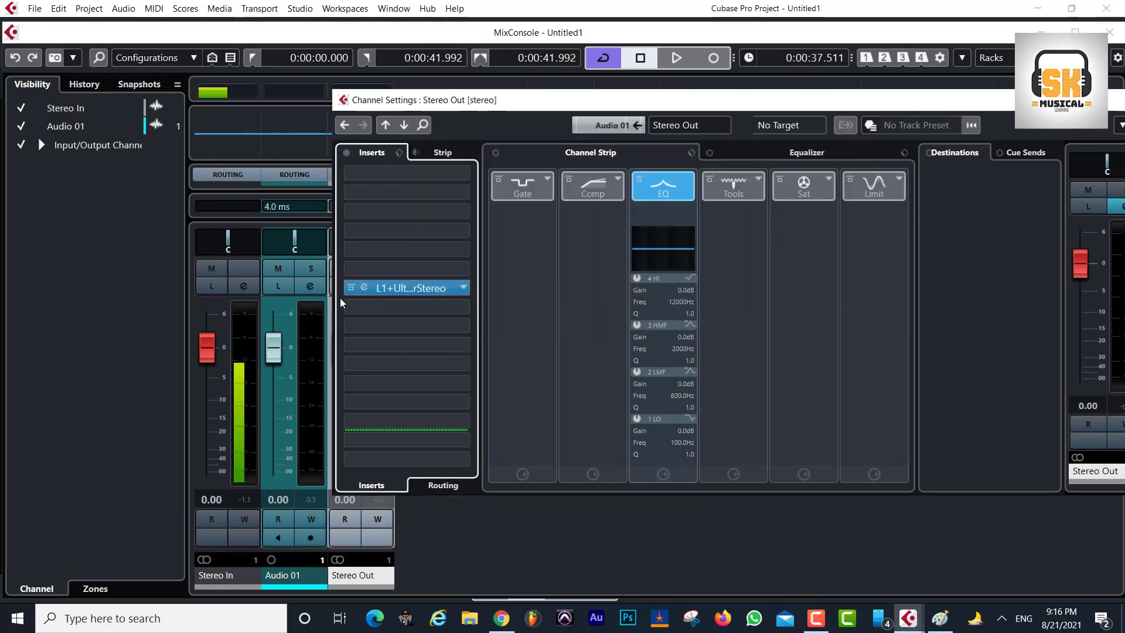
pyautogui.moveTo(837, 106); pyautogui.dragTo(575, 136)
pyautogui.click(877, 133)
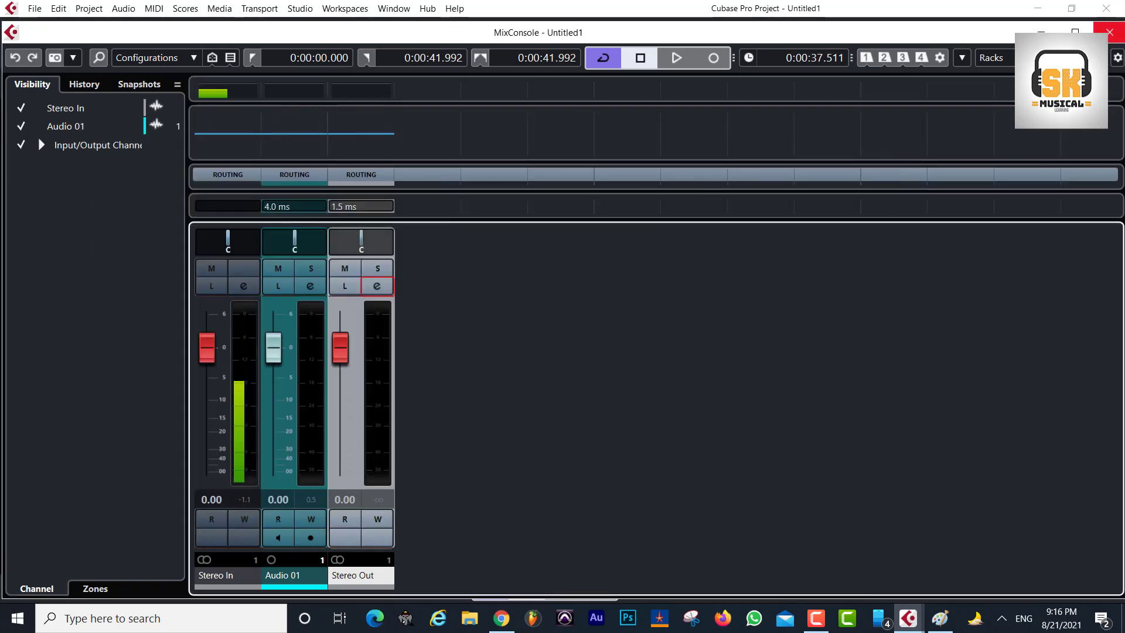
pyautogui.click(1109, 32)
# - Open the Compressor editor from Audio 01's channel settings and play the track from the beginning, then stop it
pyautogui.click(326, 235)
pyautogui.click(252, 165)
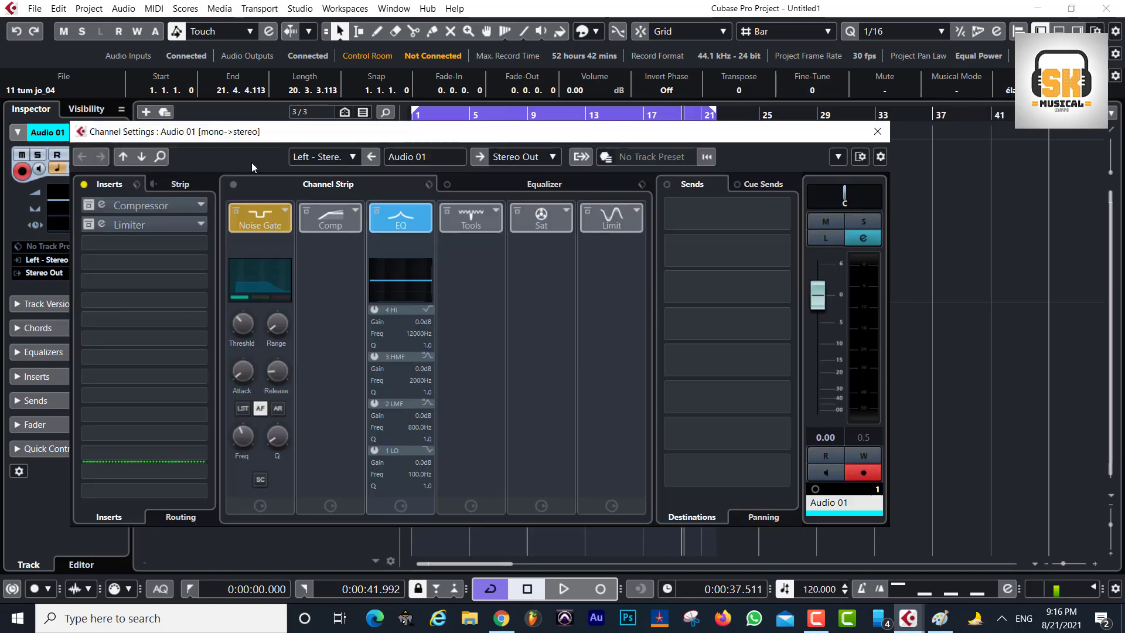
pyautogui.click(104, 207)
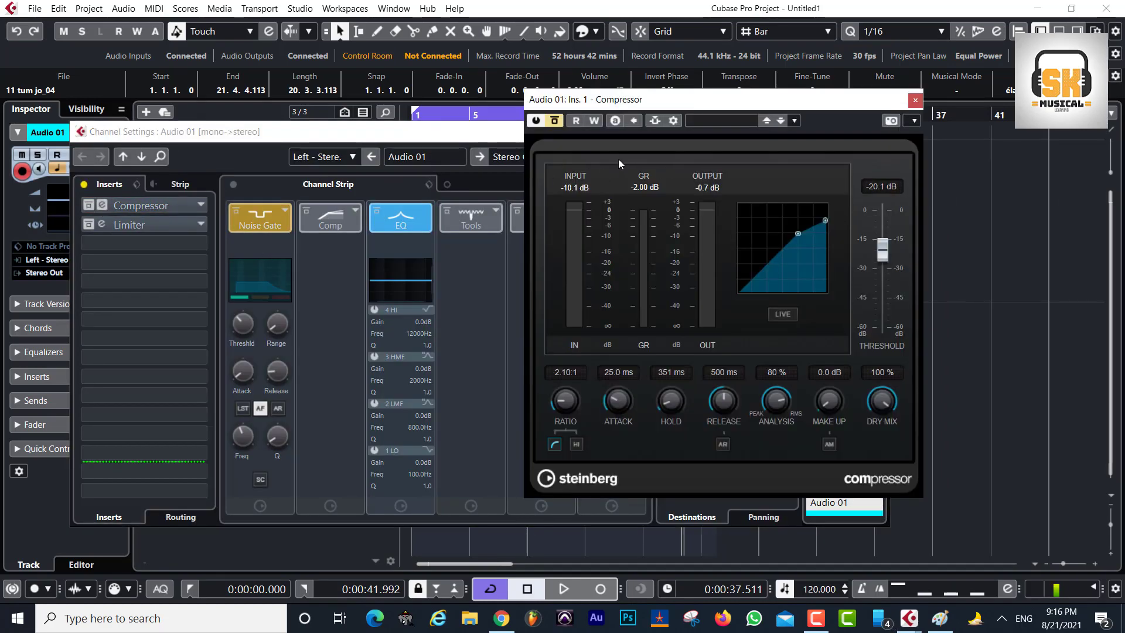
pyautogui.press('KP_Decimal')
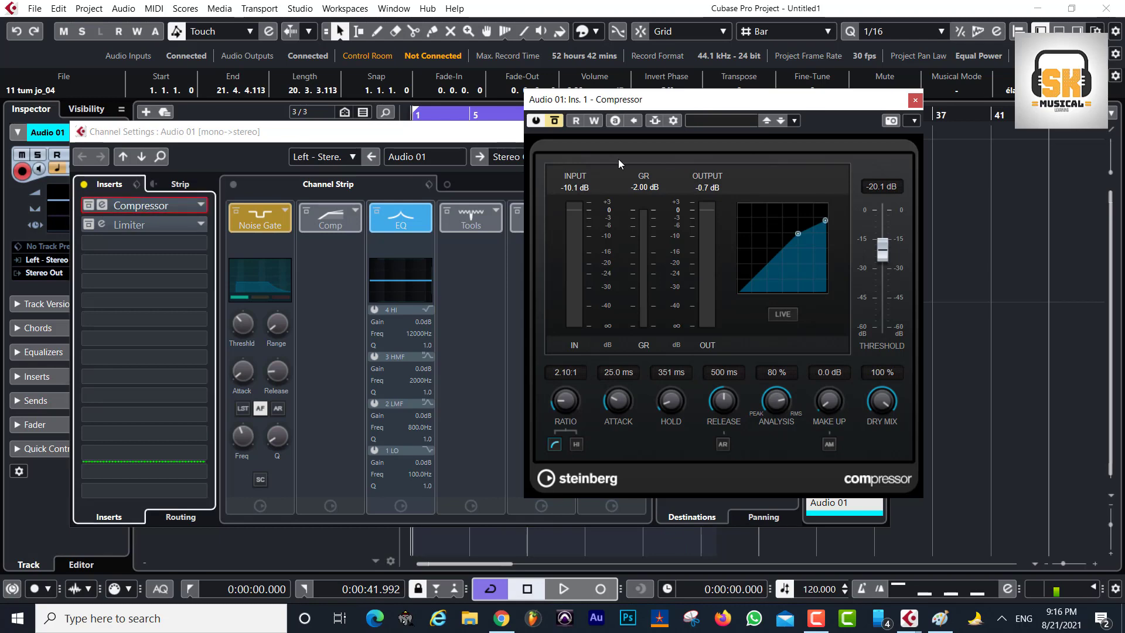
pyautogui.press('space')
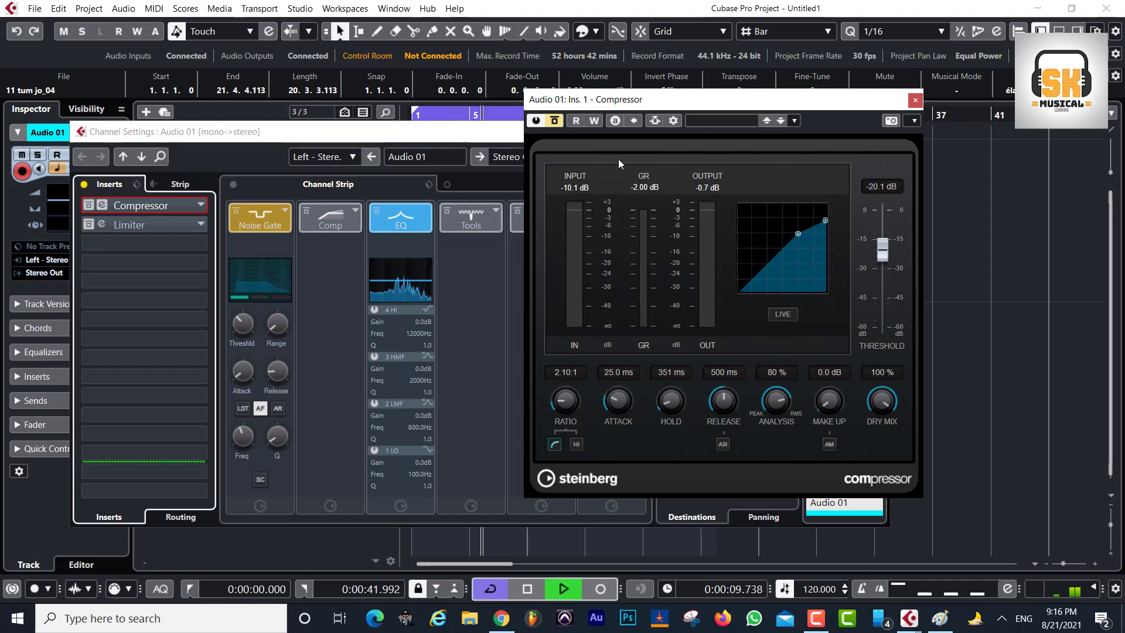
pyautogui.press('space')
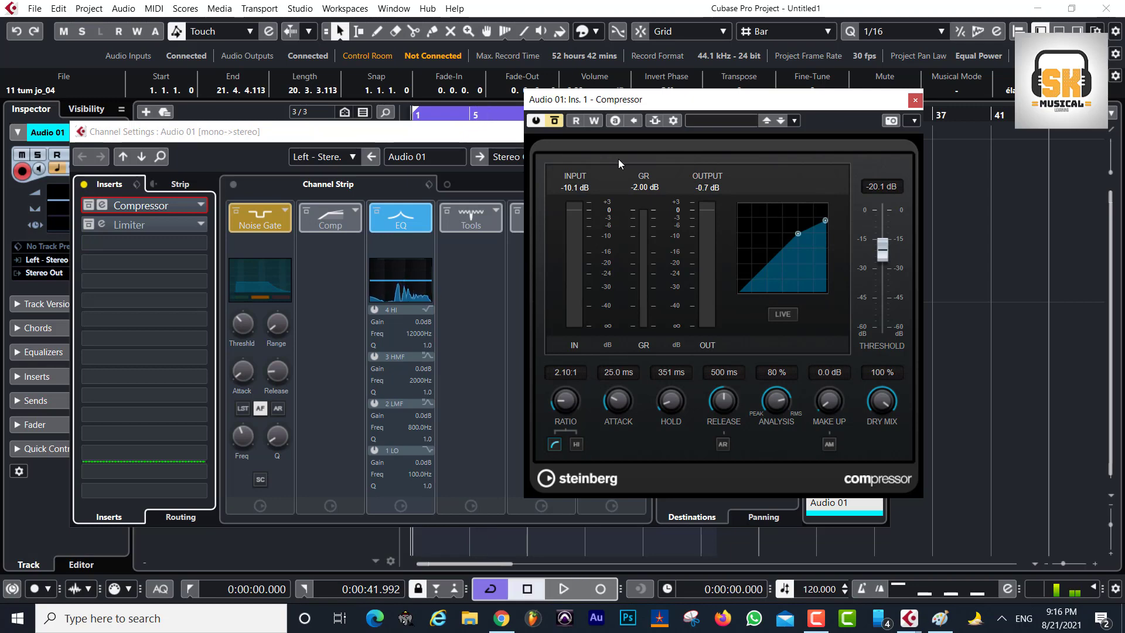
# - Close the Audio 01 windows and range-select the vocal phrase at bars 3 to 5, then the one at bars 15 to 16
pyautogui.click(916, 100)
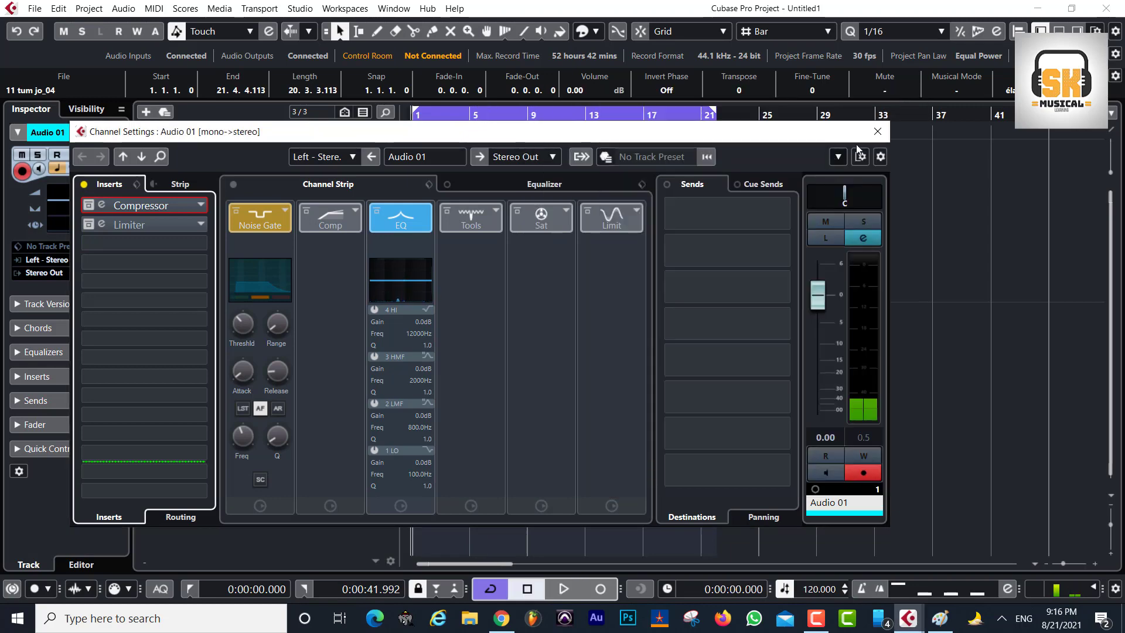
pyautogui.click(877, 132)
pyautogui.click(418, 135)
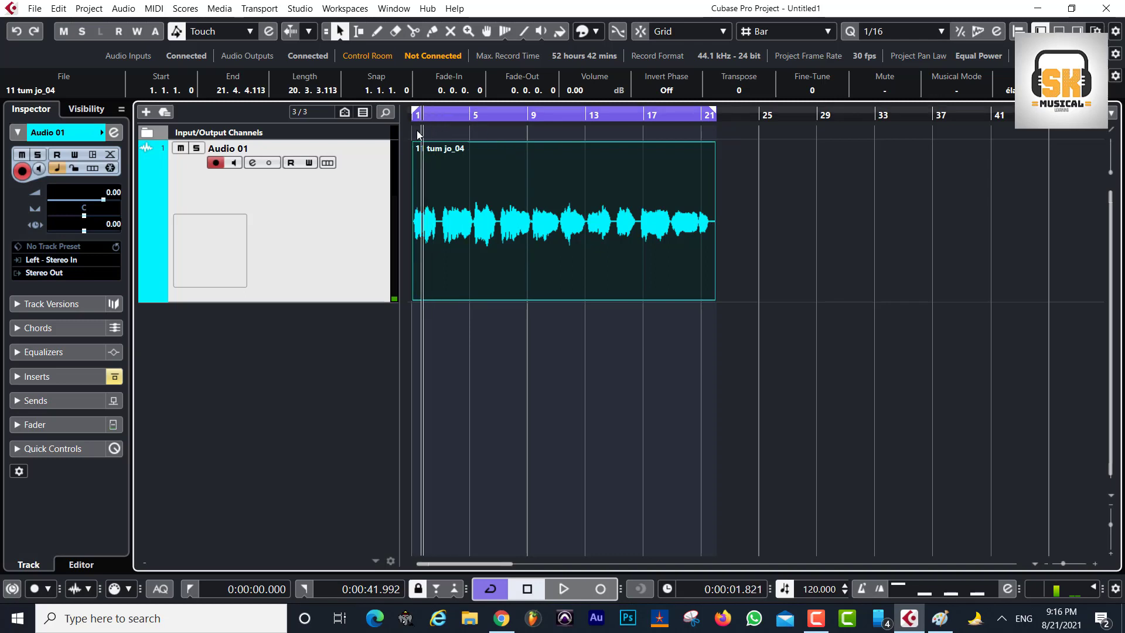
pyautogui.moveTo(417, 130)
pyautogui.mouseDown()
pyautogui.moveTo(390, 142)
pyautogui.moveTo(405, 141)
pyautogui.mouseUp()
pyautogui.press('2')
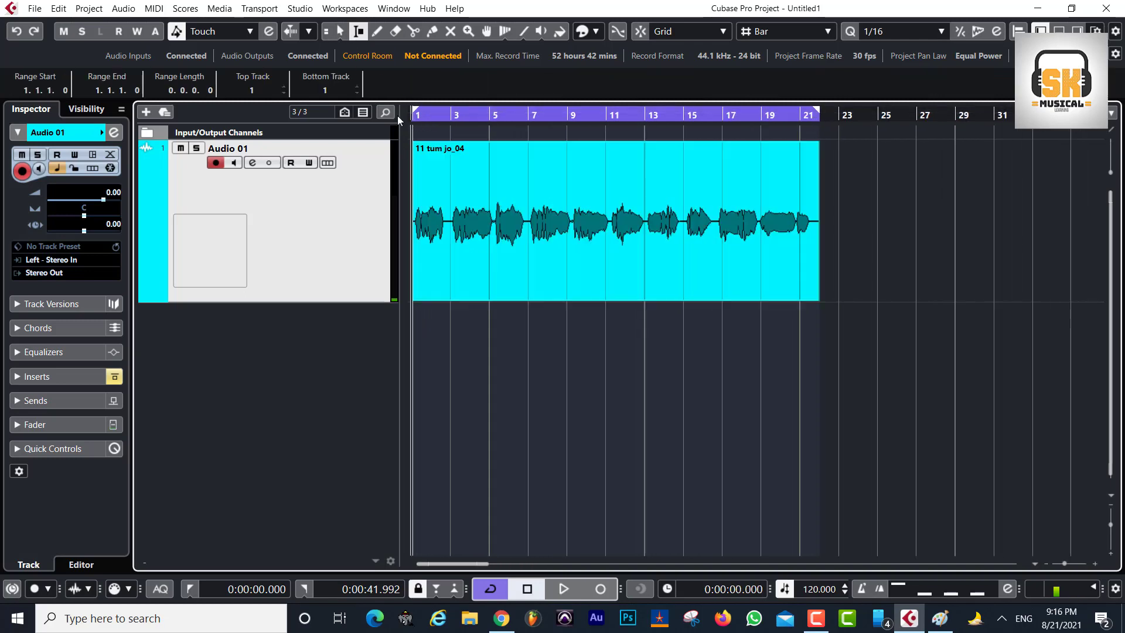
pyautogui.moveTo(452, 229); pyautogui.dragTo(491, 233)
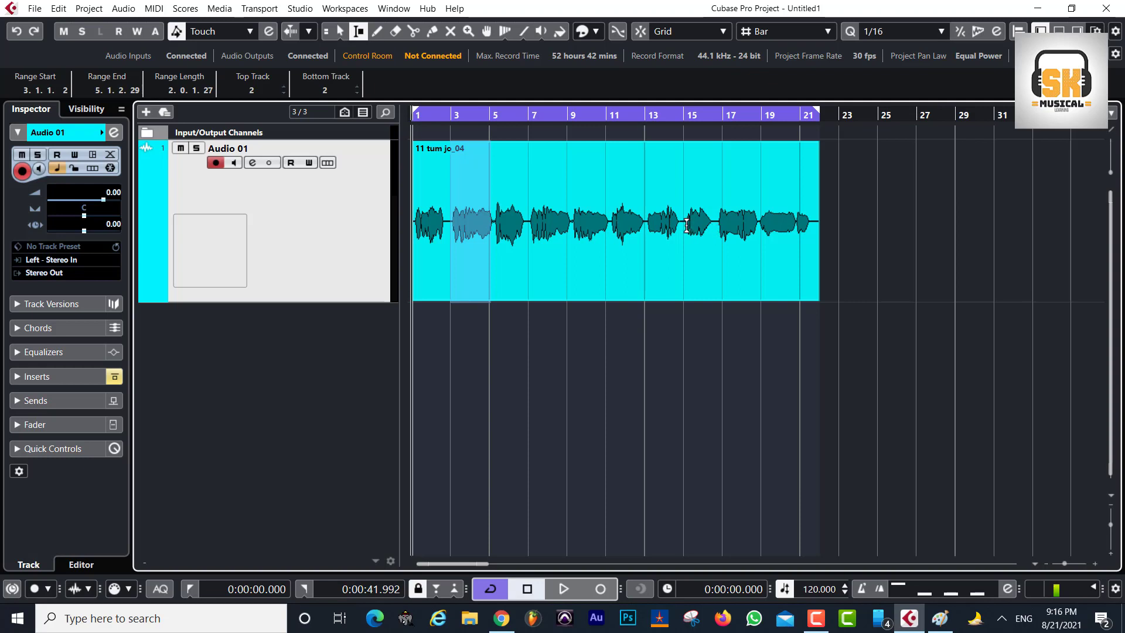
pyautogui.moveTo(685, 229); pyautogui.dragTo(712, 233)
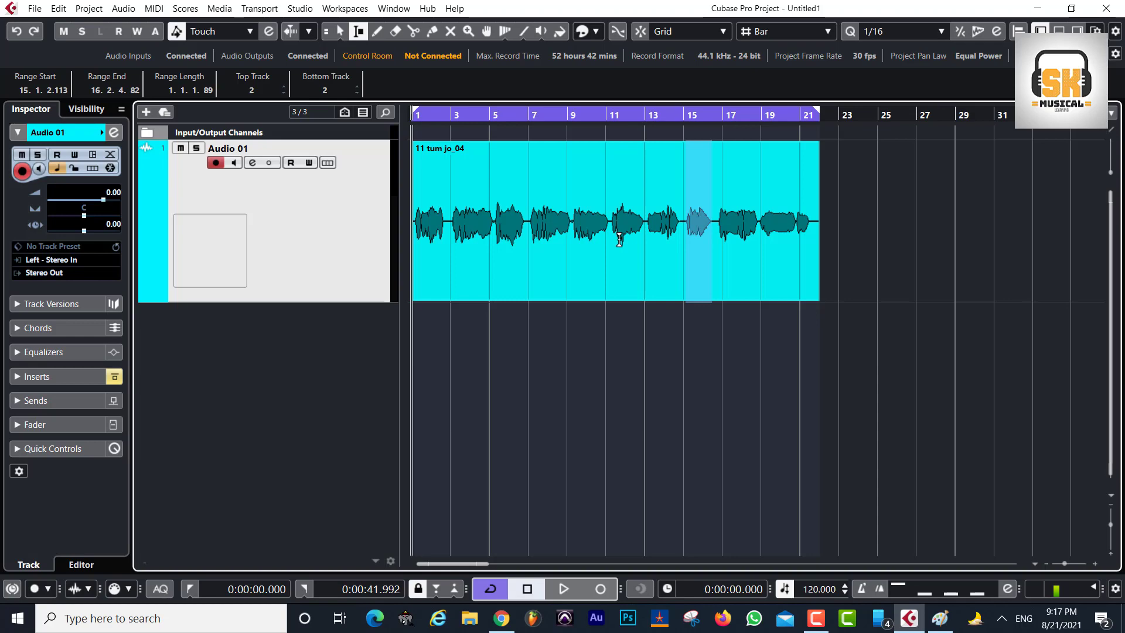
# - Set the threshold of Audio 01's Compressor to -20 dB, then close its editor and the channel settings
pyautogui.click(253, 162)
pyautogui.click(102, 207)
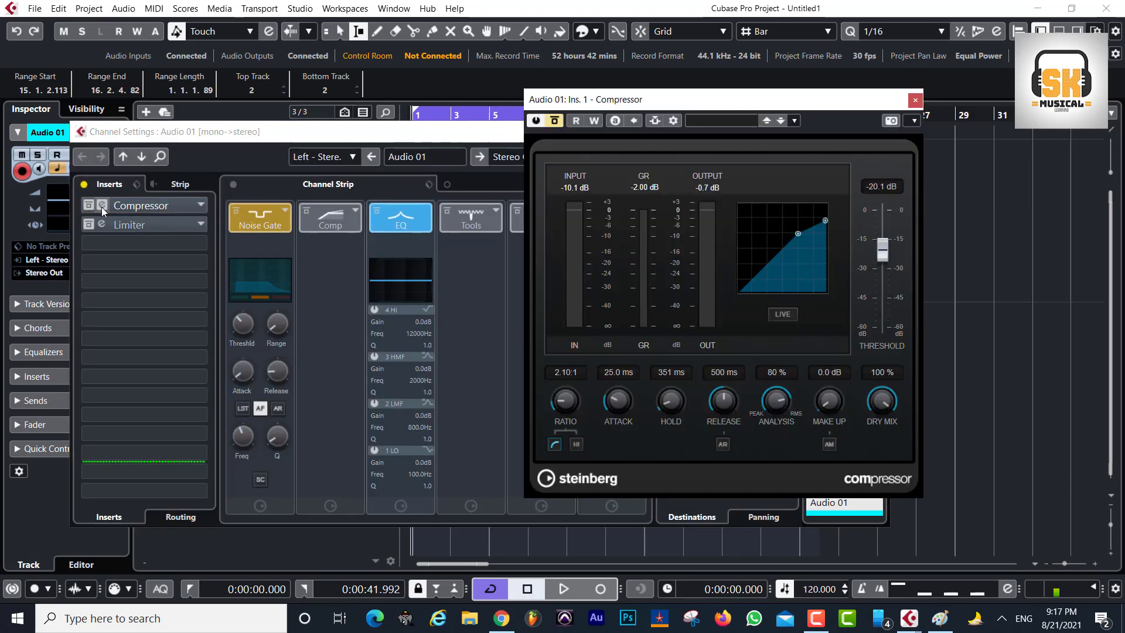
pyautogui.click(872, 187)
pyautogui.write('-20')
pyautogui.press('Return')
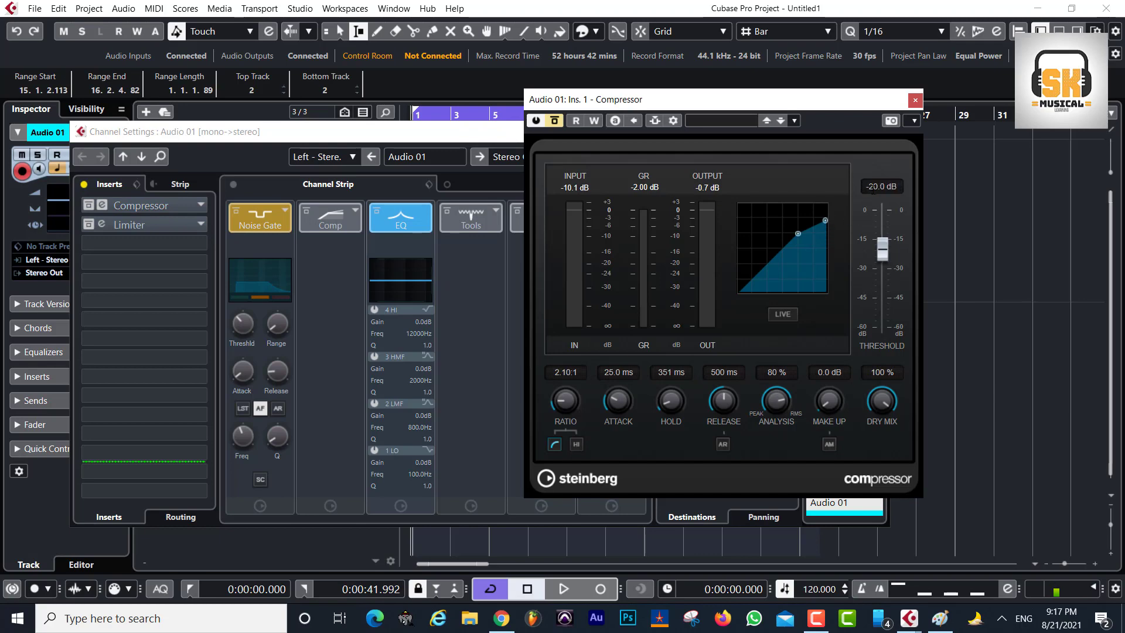
pyautogui.click(915, 100)
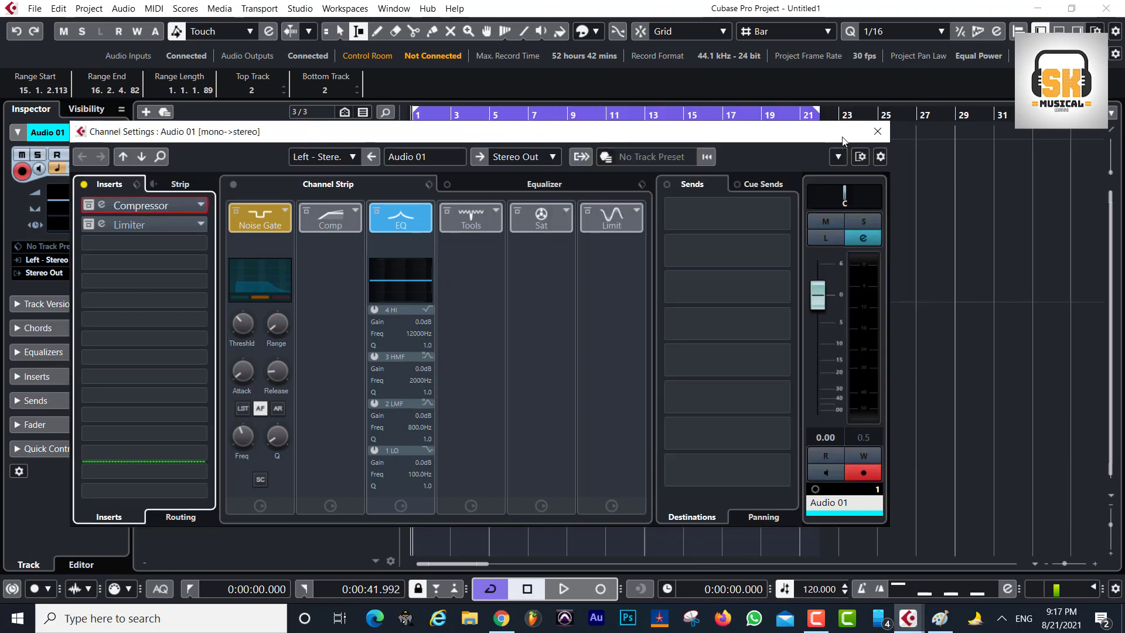
pyautogui.click(877, 132)
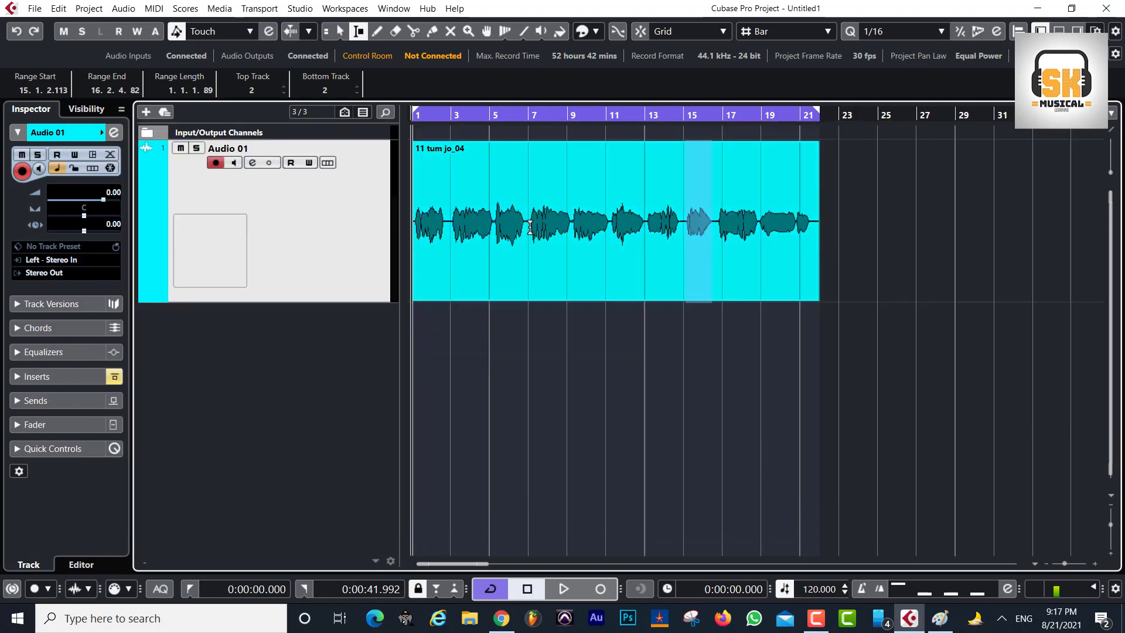
# - Range-select the vocal phrases starting at bars 7, 15, 13 and 5 one after another to compare their waveforms
pyautogui.moveTo(538, 226); pyautogui.dragTo(567, 229)
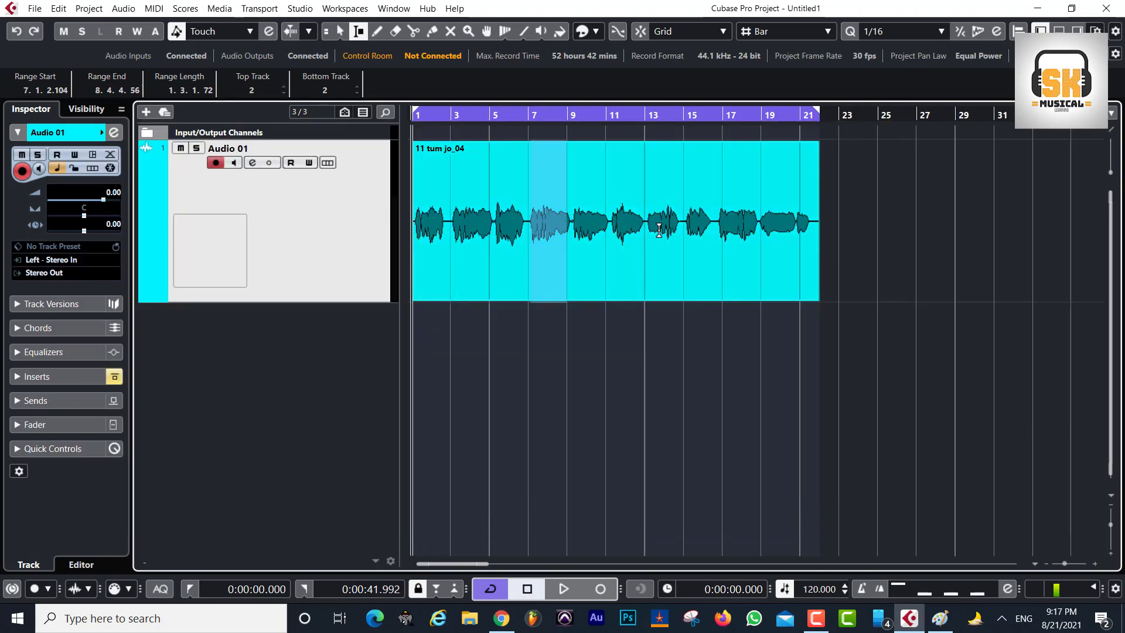
pyautogui.moveTo(685, 227); pyautogui.dragTo(709, 233)
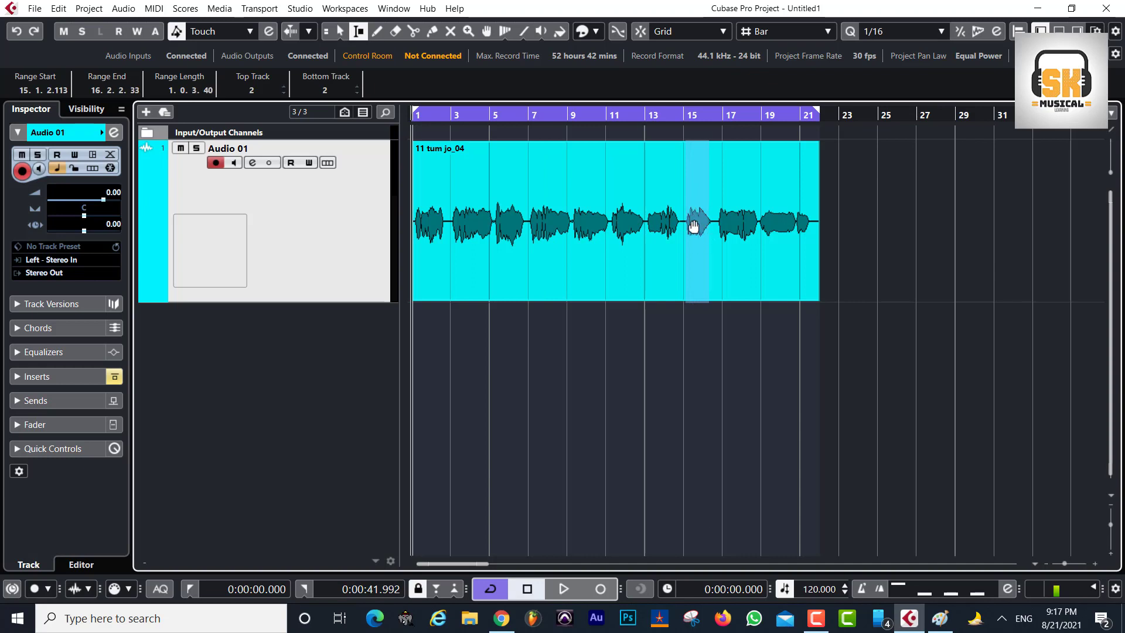
pyautogui.moveTo(647, 223); pyautogui.dragTo(682, 226)
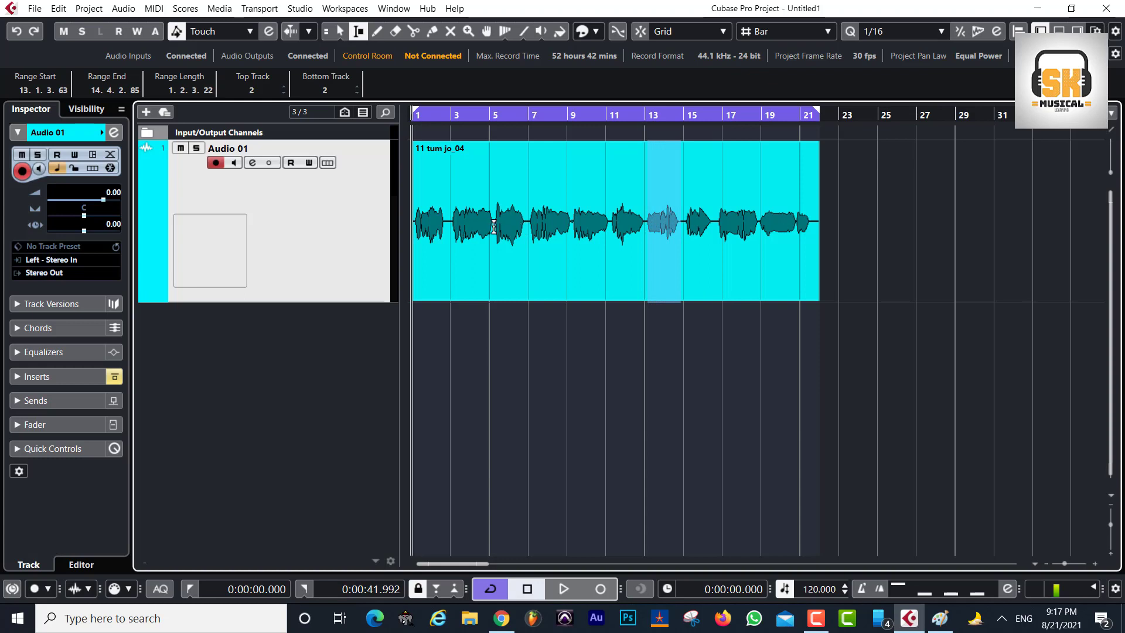
pyautogui.moveTo(495, 228); pyautogui.dragTo(522, 226)
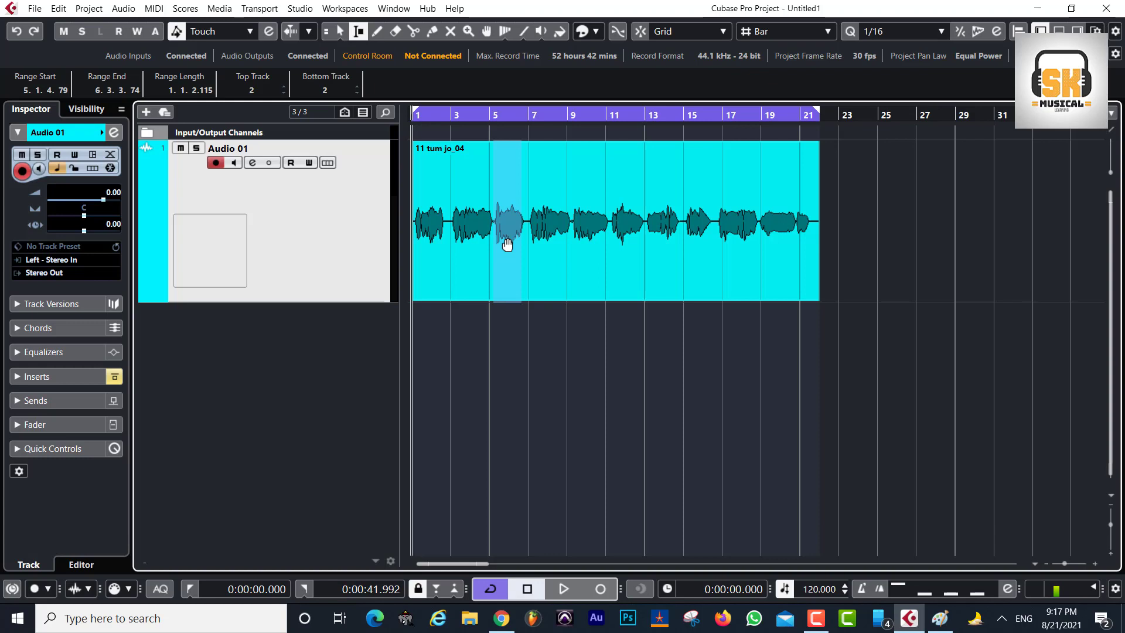
# - Take Audio 01's Compressor out of bypass and play the track, switching bypass on and off again to compare the sound
pyautogui.click(254, 163)
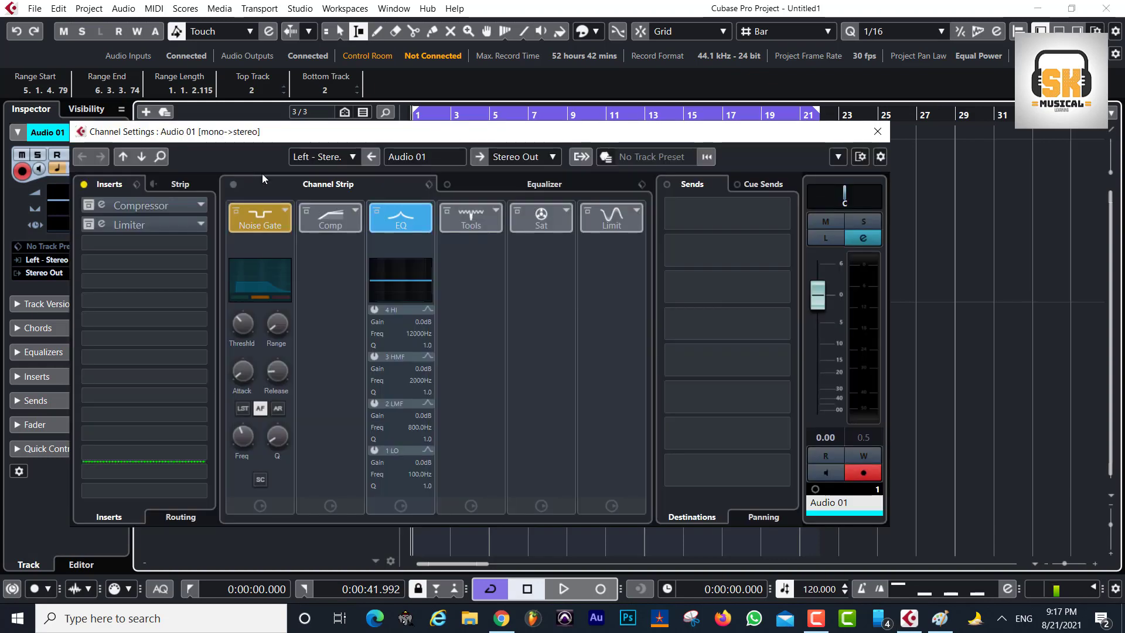
pyautogui.click(103, 204)
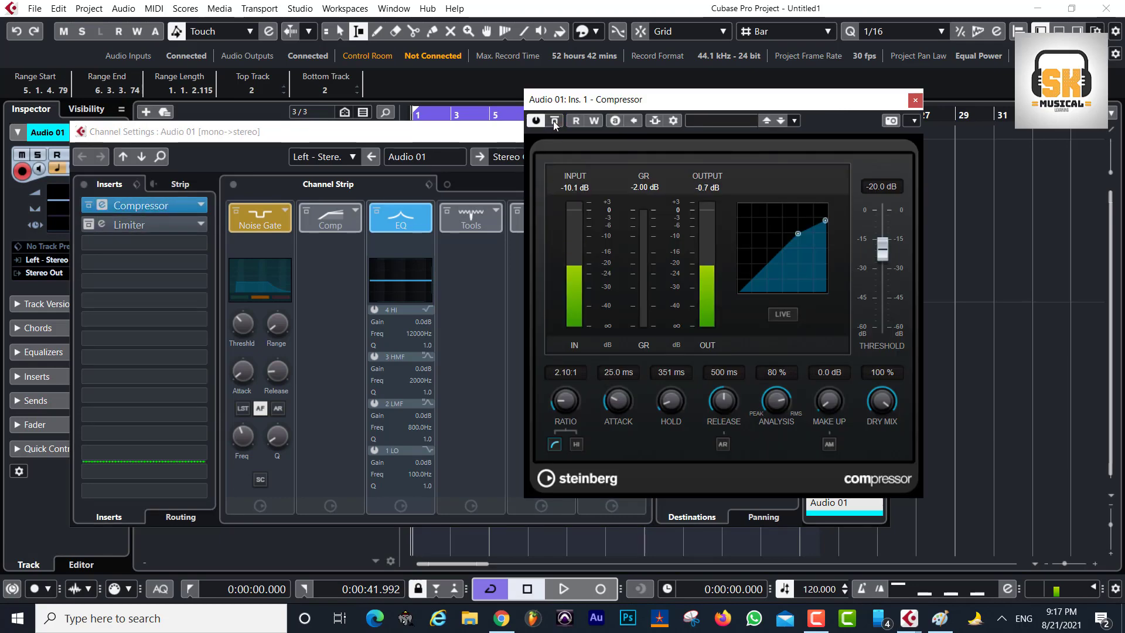
pyautogui.press('space')
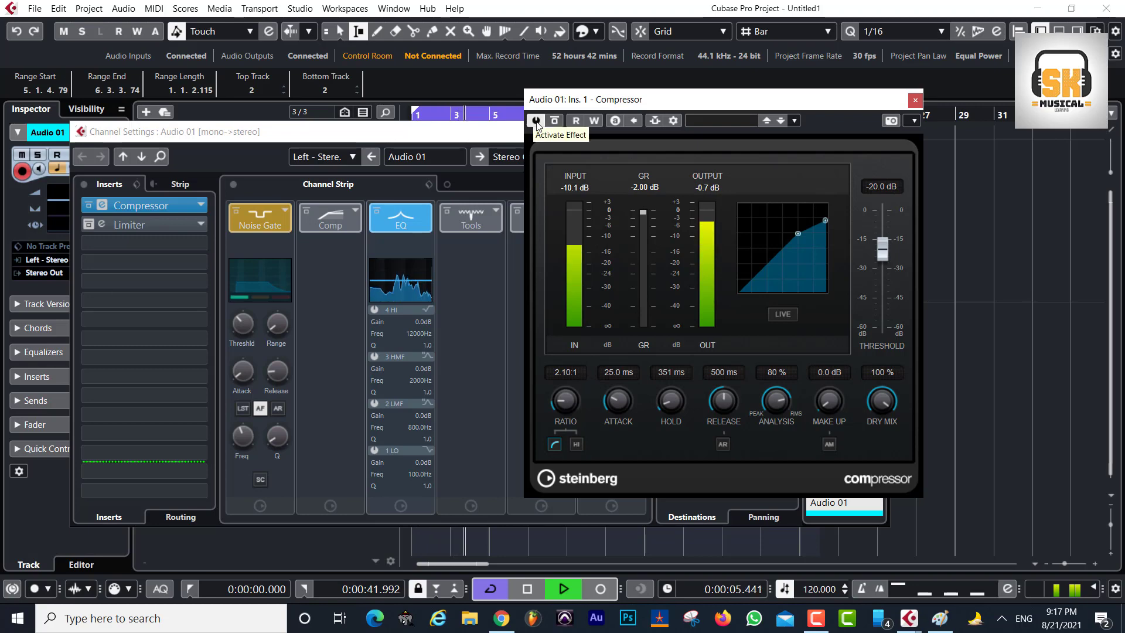
pyautogui.click(555, 121)
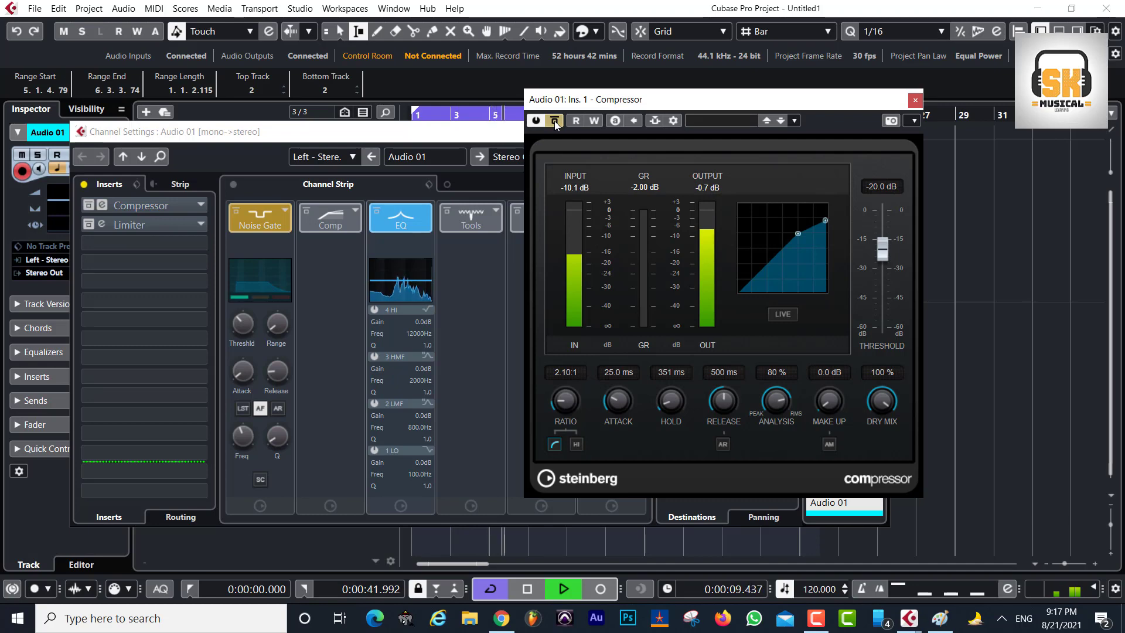
pyautogui.click(555, 120)
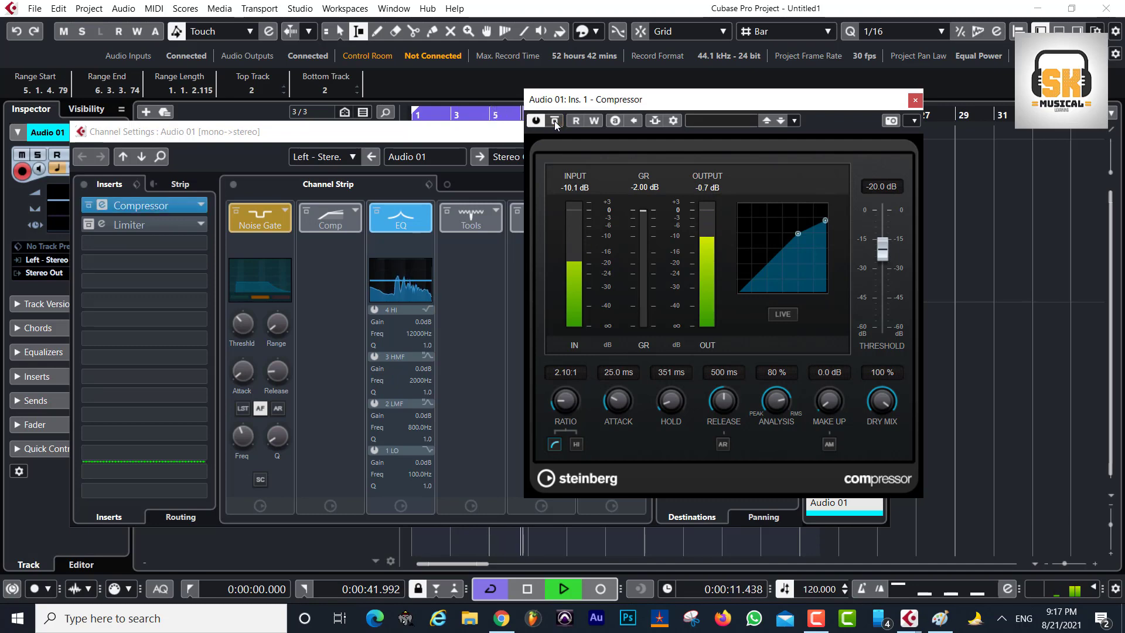
pyautogui.press('space')
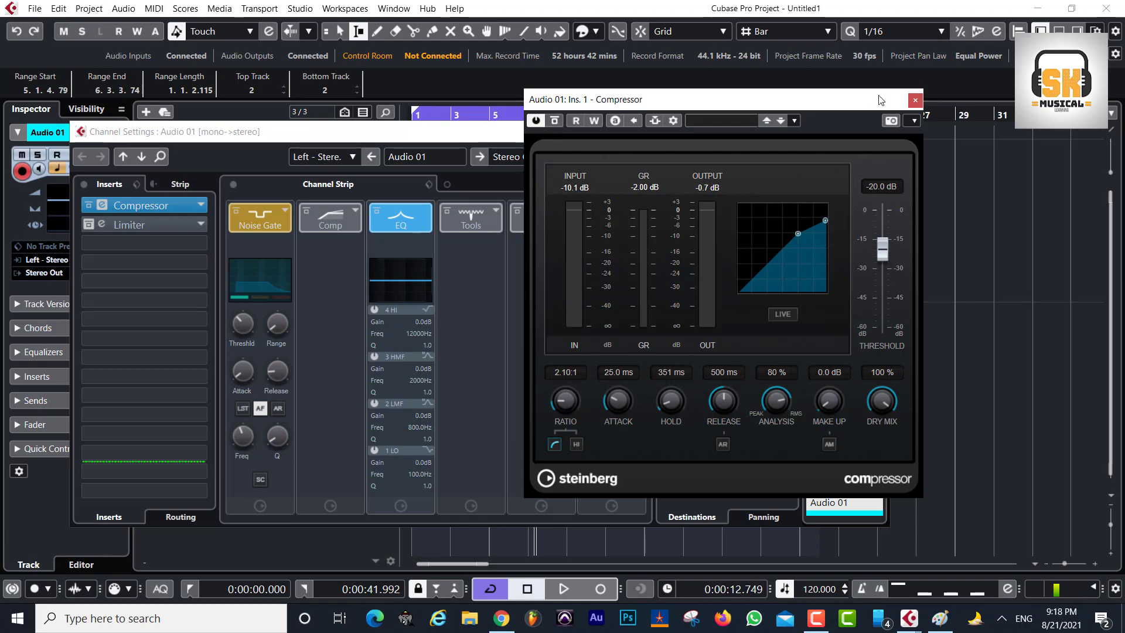
# - Close the Compressor editor and take the Limiter on Audio 01 out of bypass
pyautogui.click(915, 101)
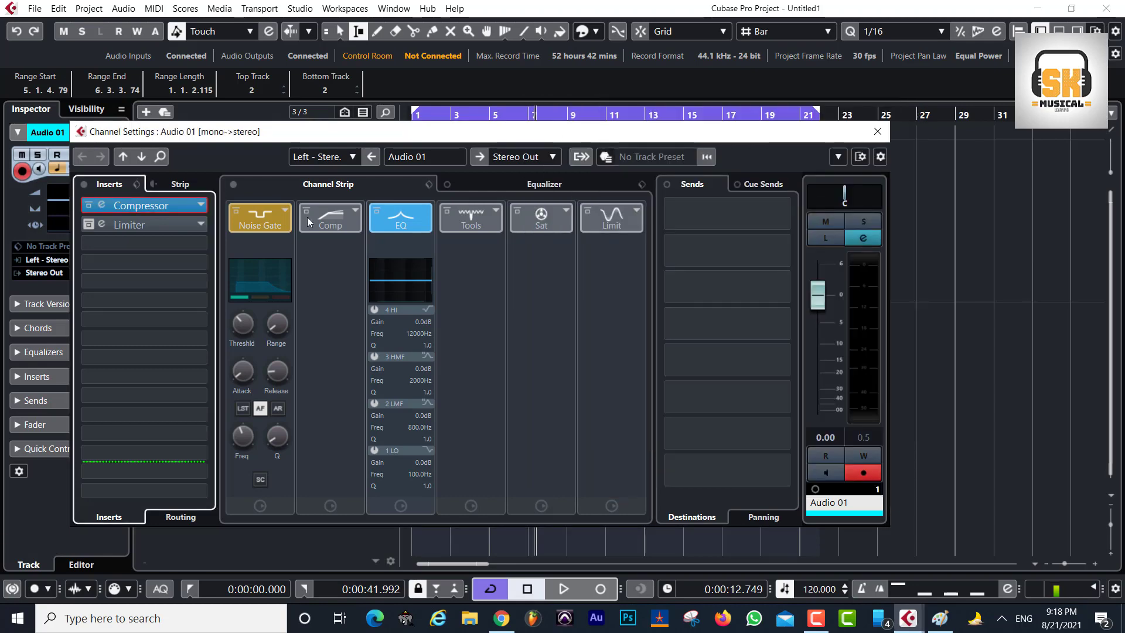
pyautogui.click(88, 224)
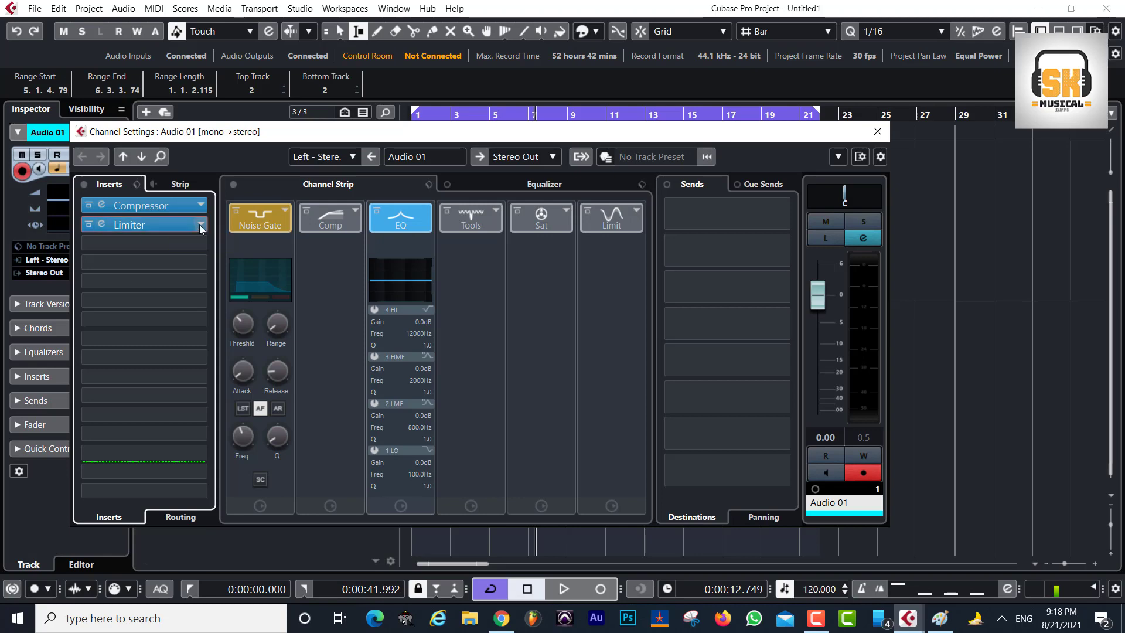
# - Reload the stock Limiter into Audio 01's second insert by searching the plug-in list for "limi", and show its editor
pyautogui.click(201, 225)
pyautogui.scroll(12, 138, 277)
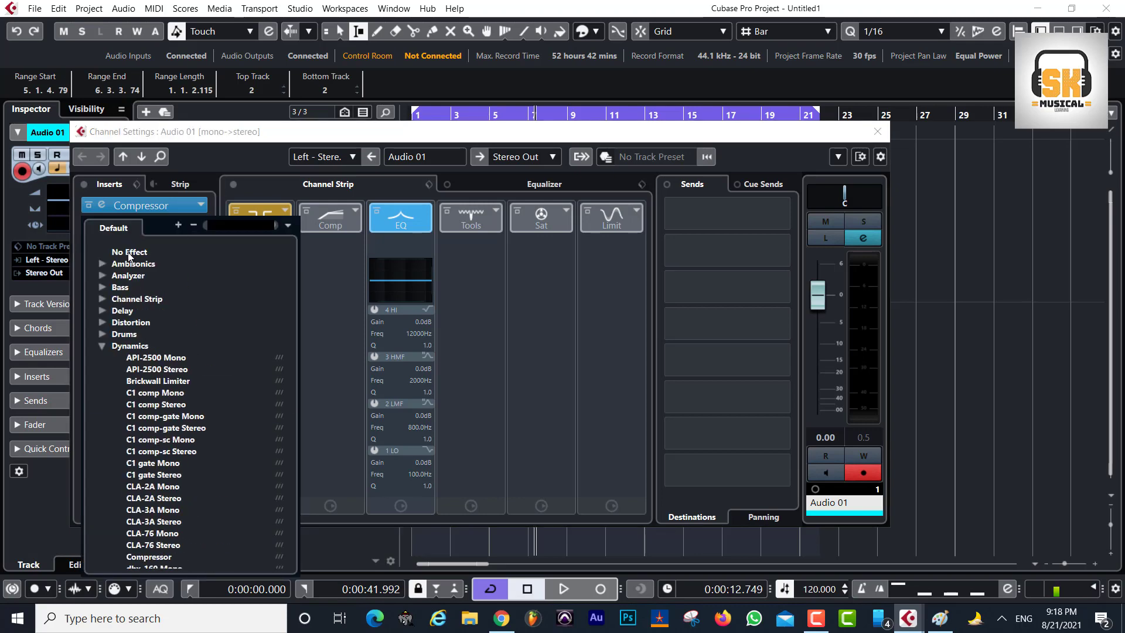
pyautogui.click(129, 253)
pyautogui.click(141, 228)
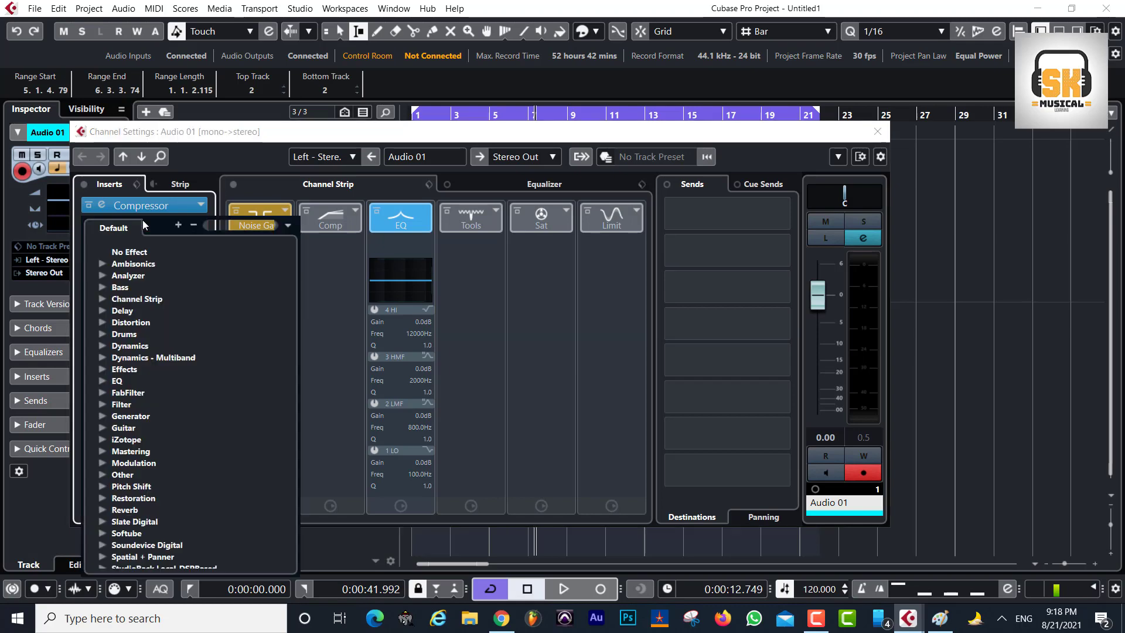
pyautogui.write('limi')
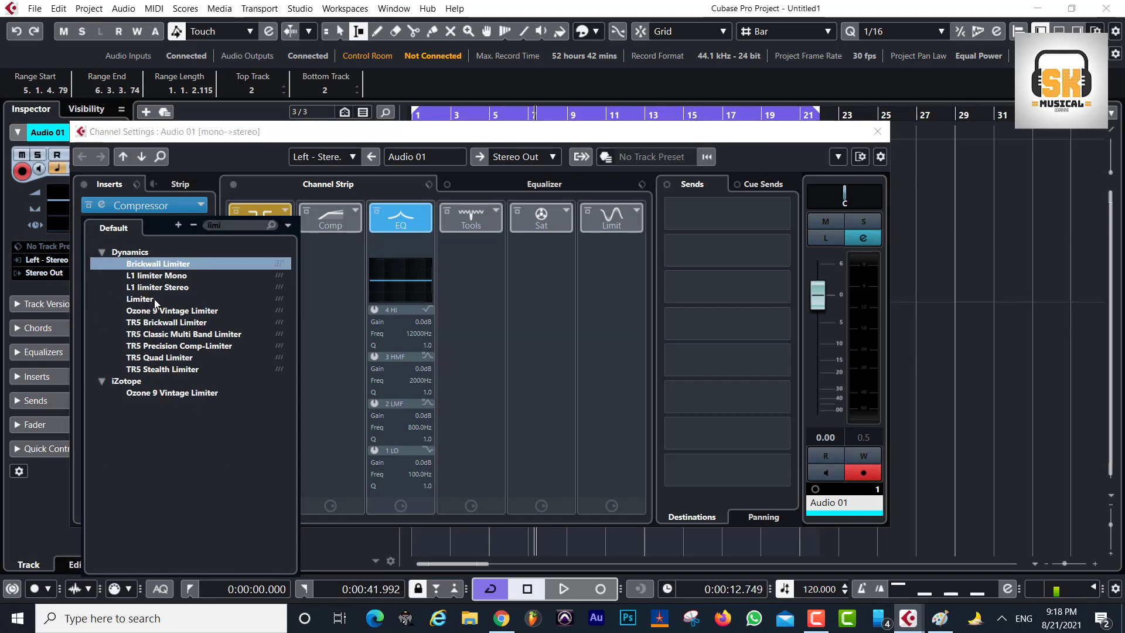
pyautogui.click(149, 299)
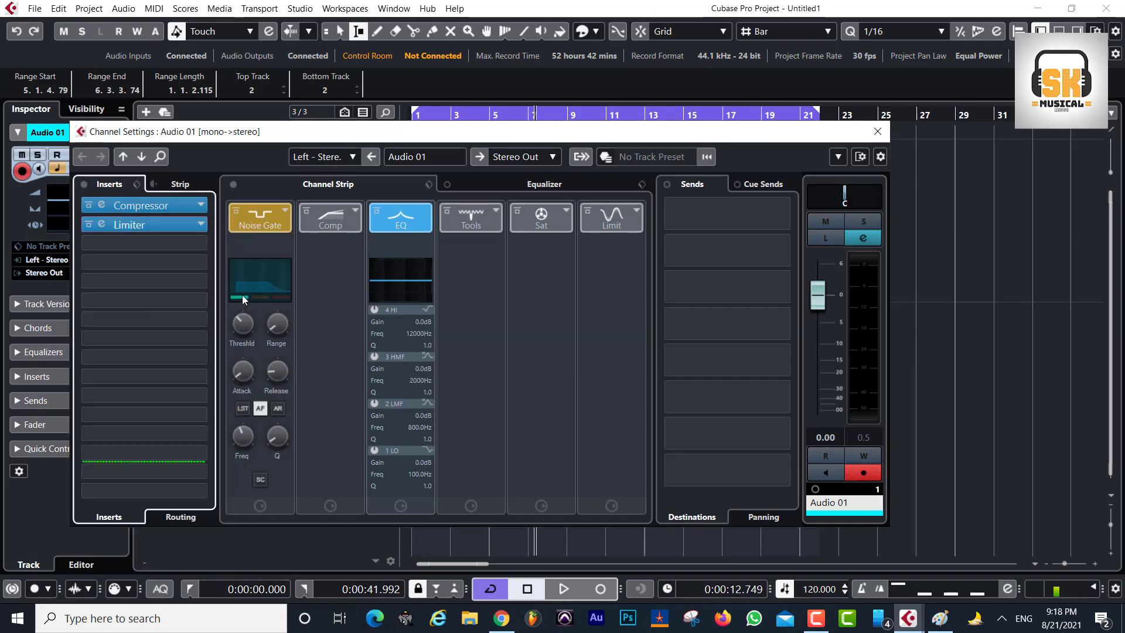
pyautogui.click(104, 224)
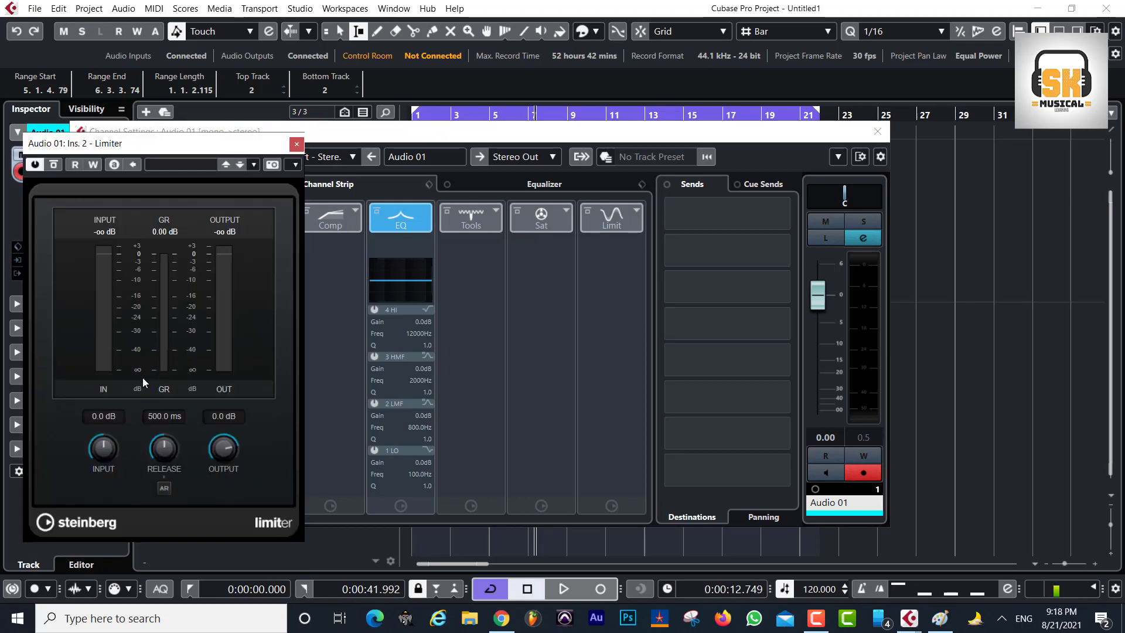
# - Play the track from the start, comparing the sound with the Limiter bypassed and active
pyautogui.press('Home')
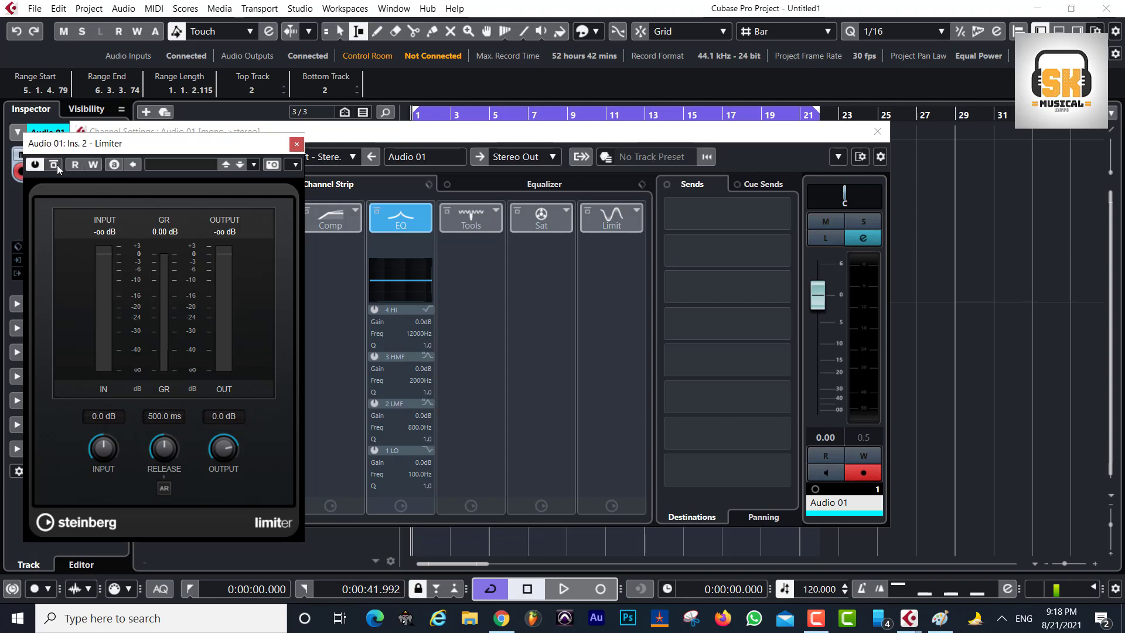
pyautogui.press('space')
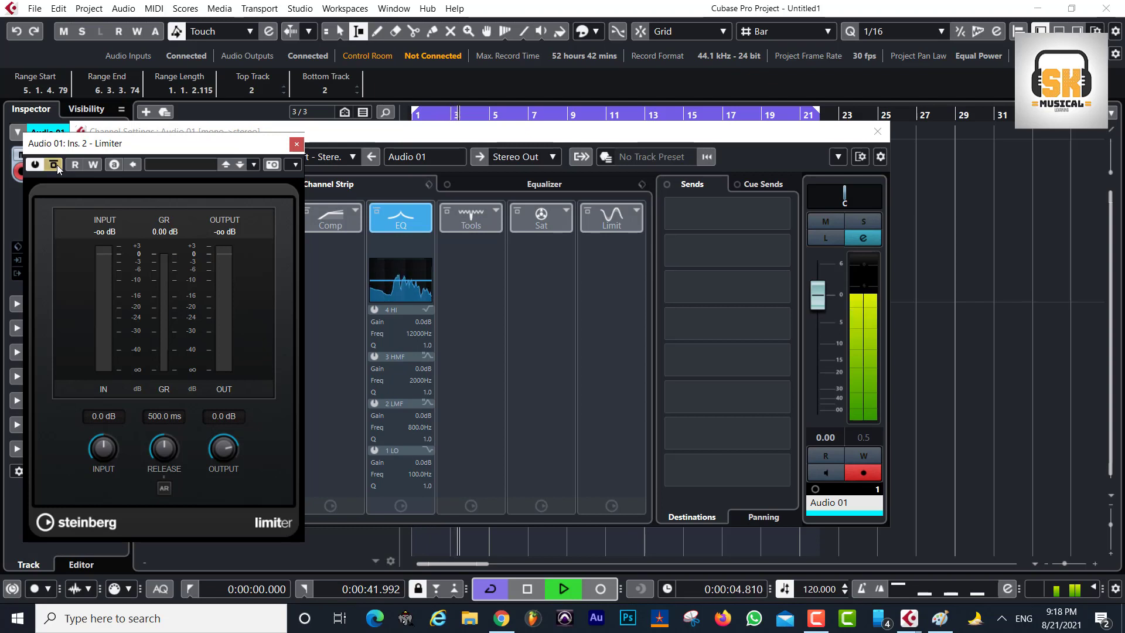
pyautogui.click(54, 164)
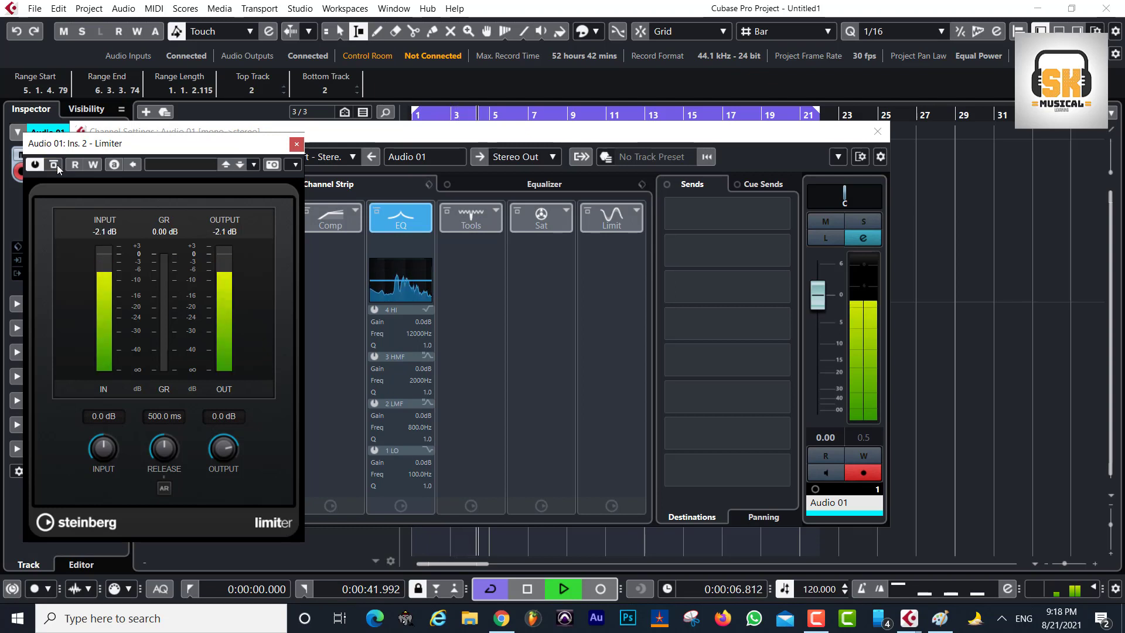
pyautogui.press('space')
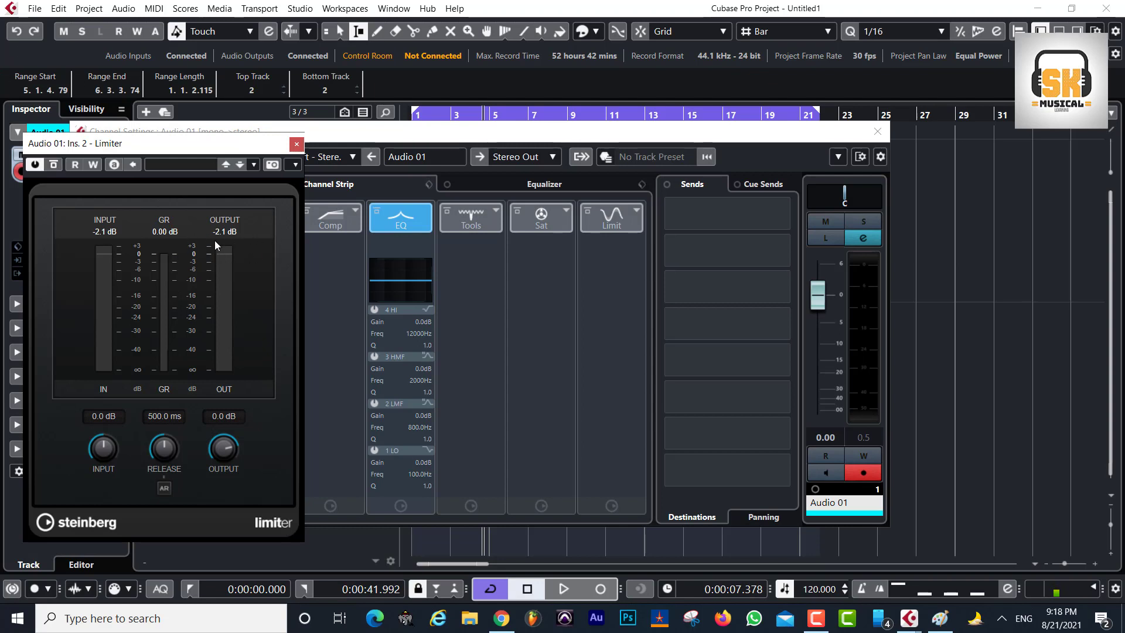
# - Replay the track from the start, resetting the Limiter's input and output peak readings and toggling its bypass to compare levels
pyautogui.press('Home')
pyautogui.press('space')
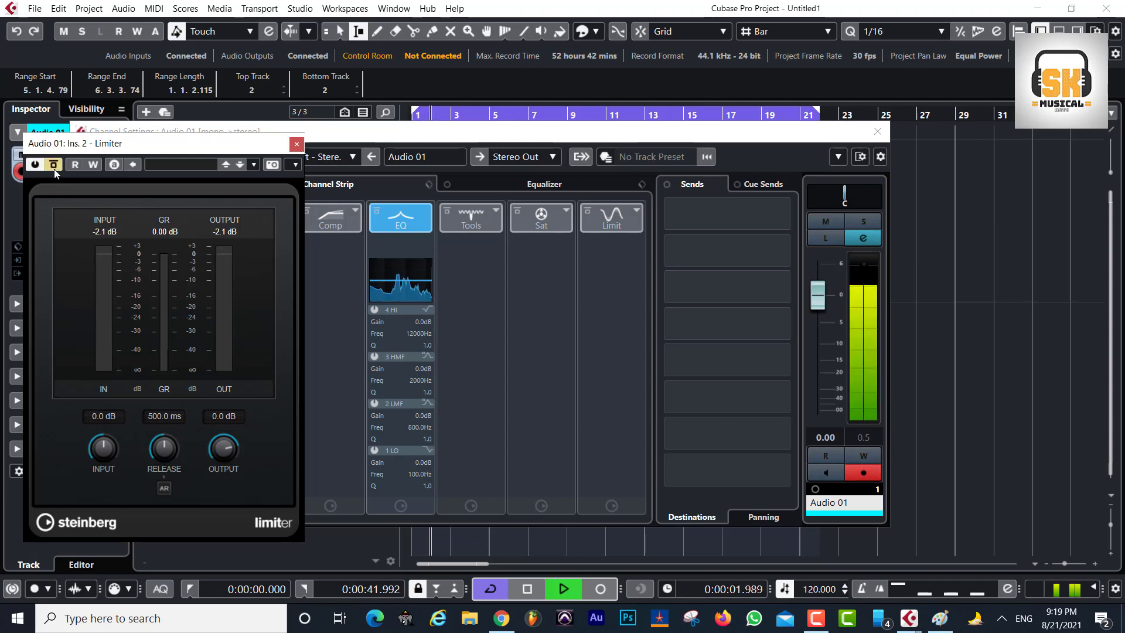
pyautogui.click(223, 238)
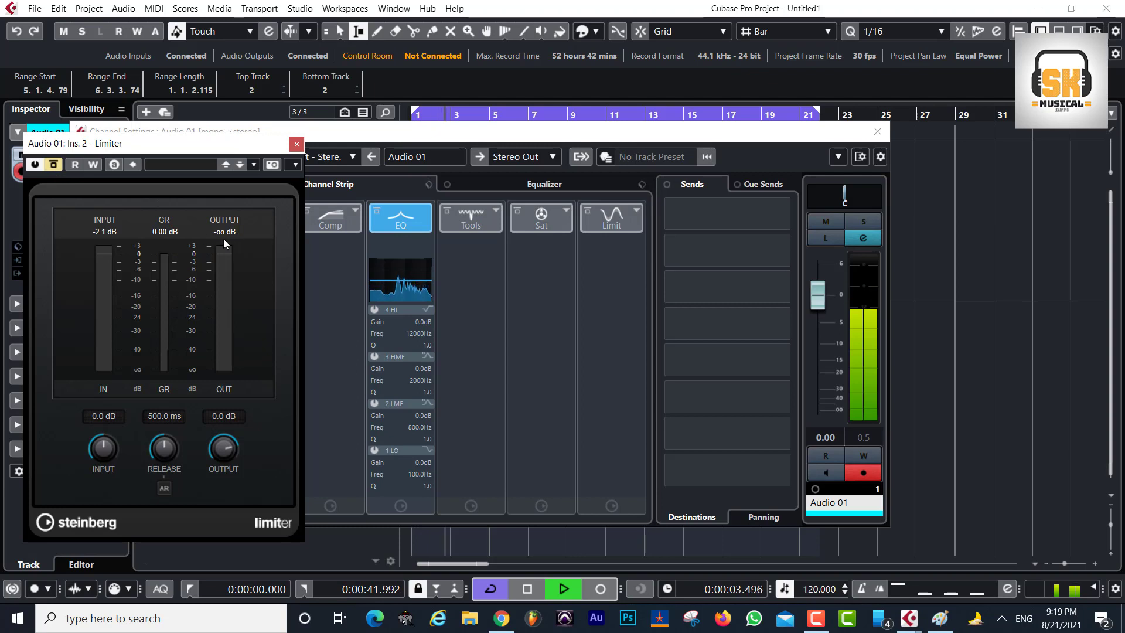
pyautogui.click(108, 232)
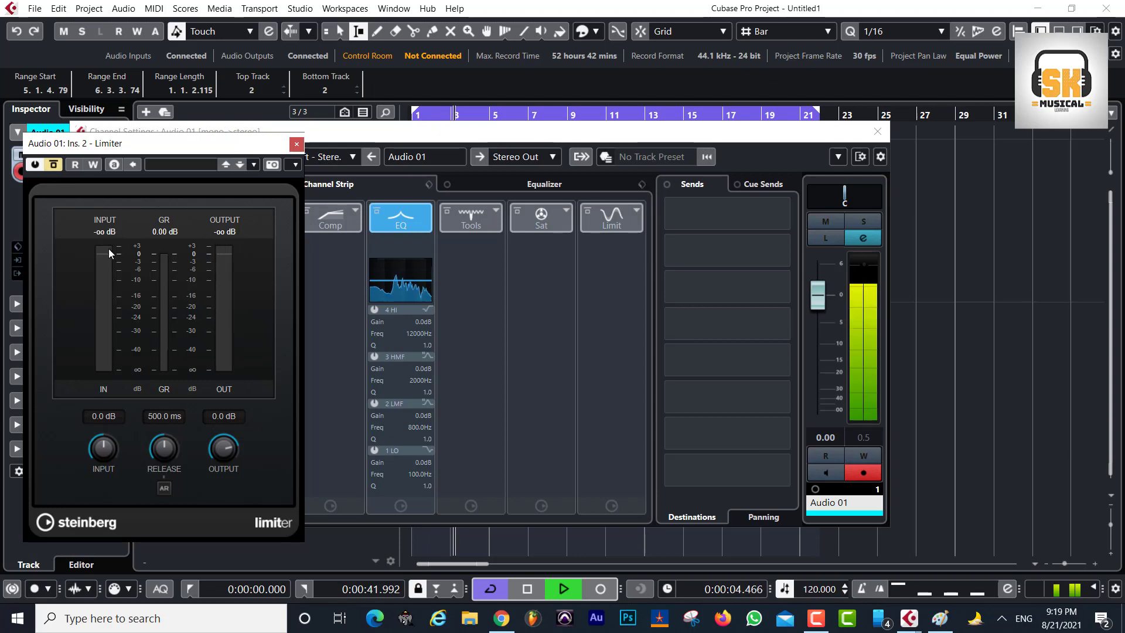
pyautogui.click(55, 164)
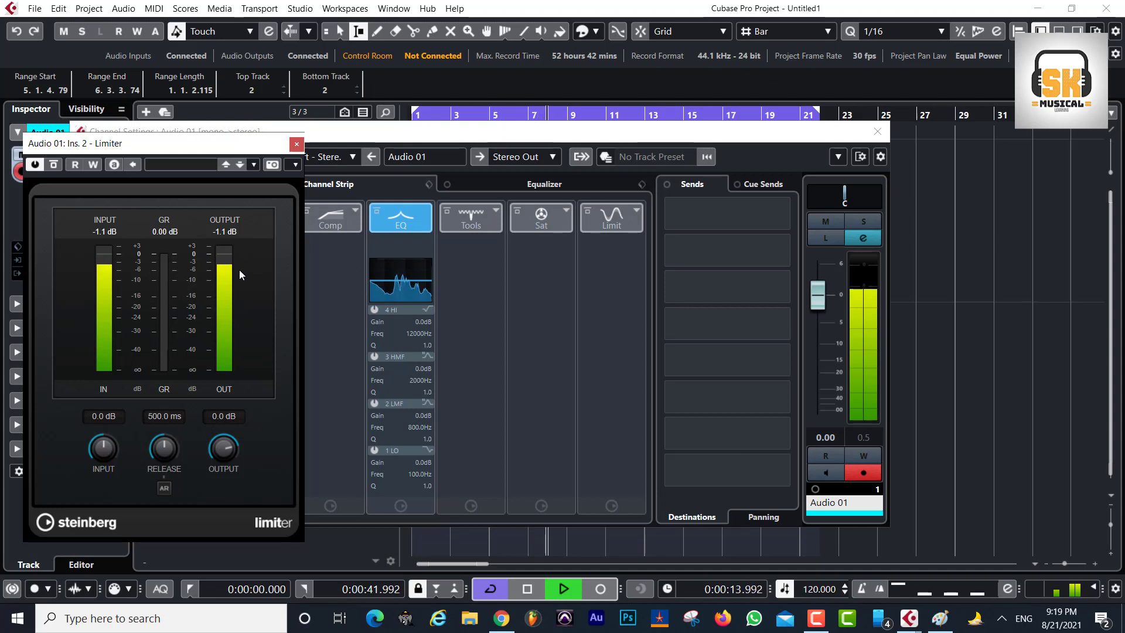
pyautogui.click(54, 164)
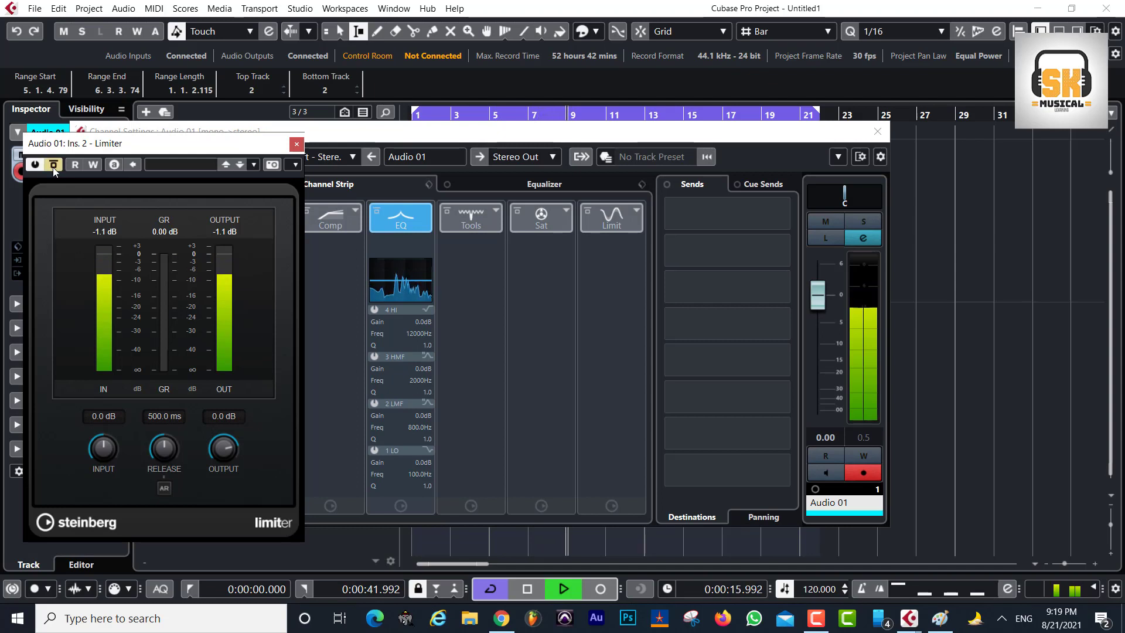
pyautogui.click(54, 164)
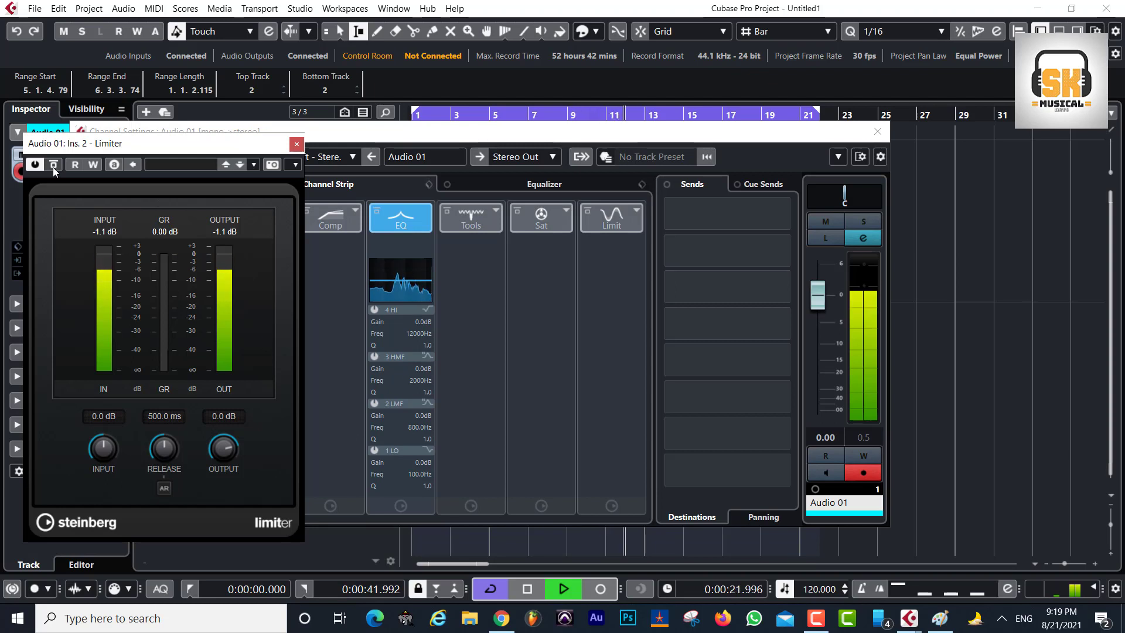
pyautogui.press('space')
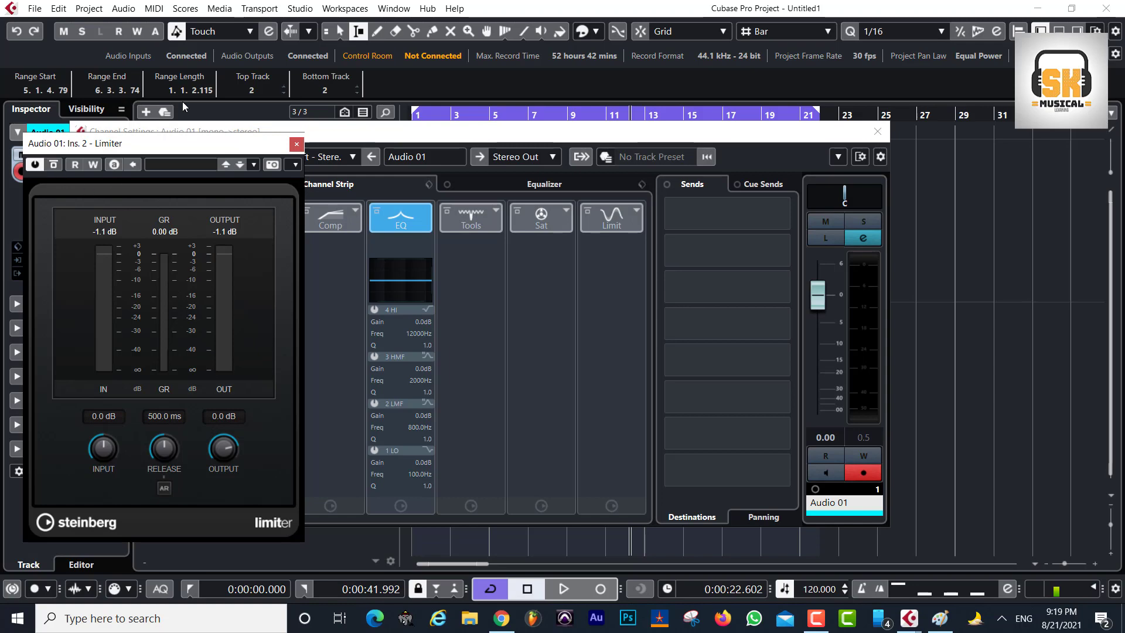
# - Close the Limiter editor and remove the Limiter from Audio 01's second insert by choosing No Effect
pyautogui.click(293, 147)
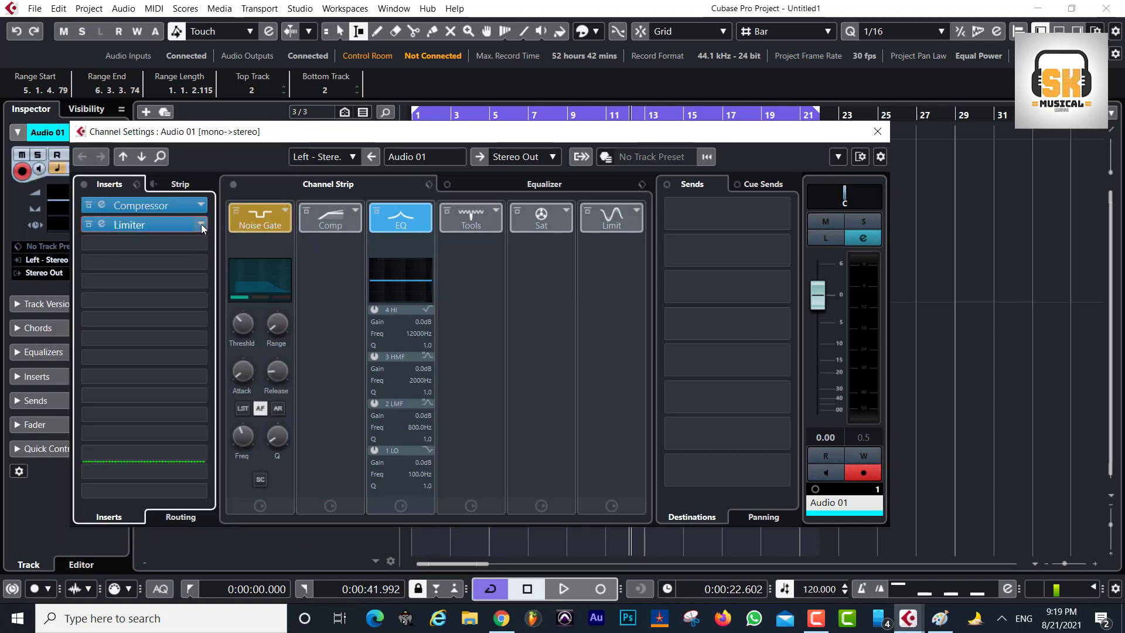
pyautogui.click(170, 222)
pyautogui.scroll(10, 164, 280)
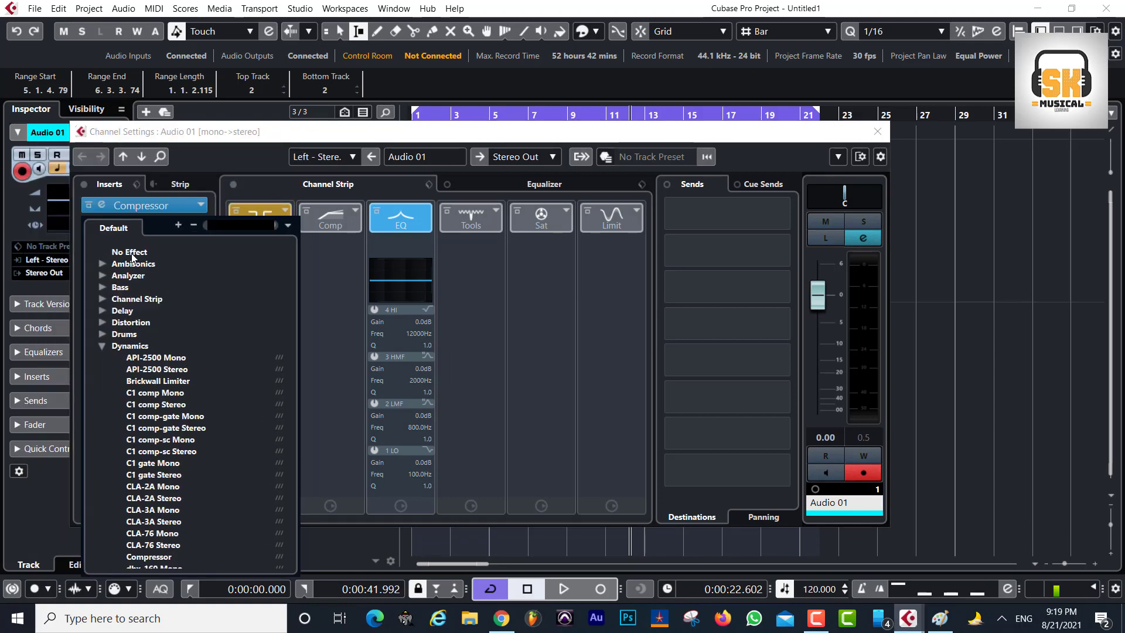
pyautogui.click(140, 261)
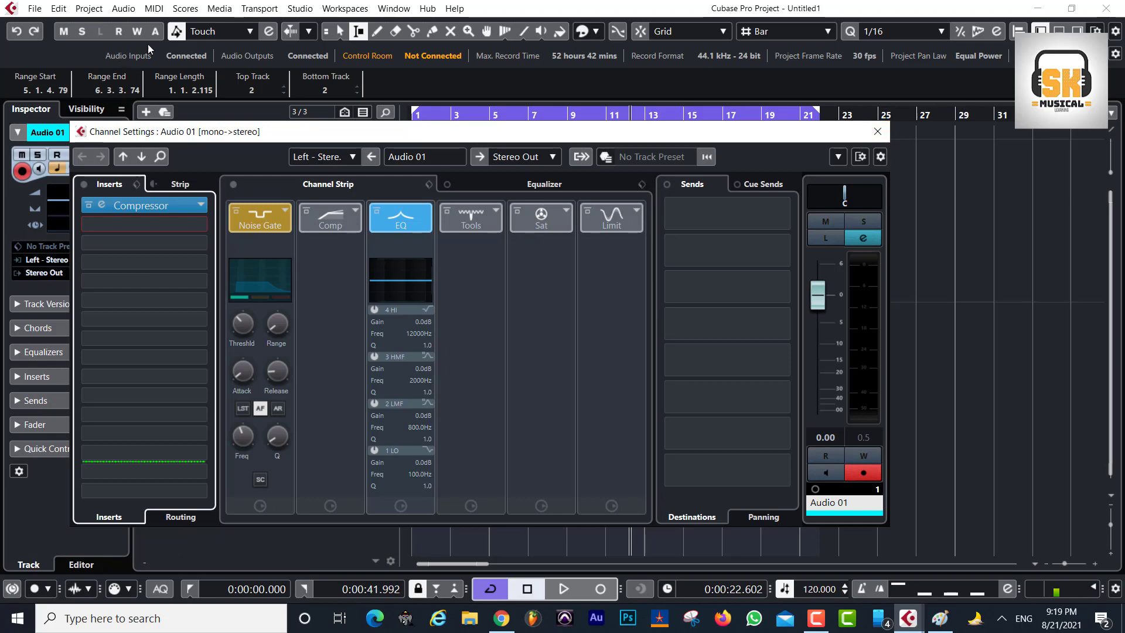
# - Show the Stereo Out channel settings from the MixConsole, then activate its L1+ Ultramaximizer Stereo insert and display the editor
pyautogui.moveTo(151, 133); pyautogui.dragTo(302, 135)
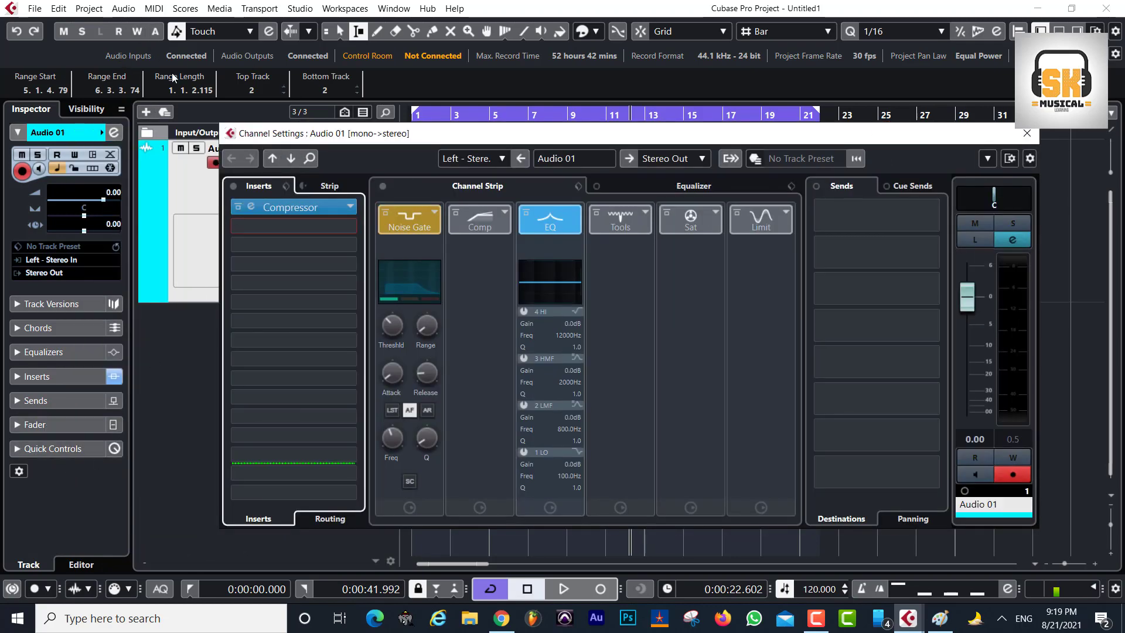
pyautogui.click(302, 8)
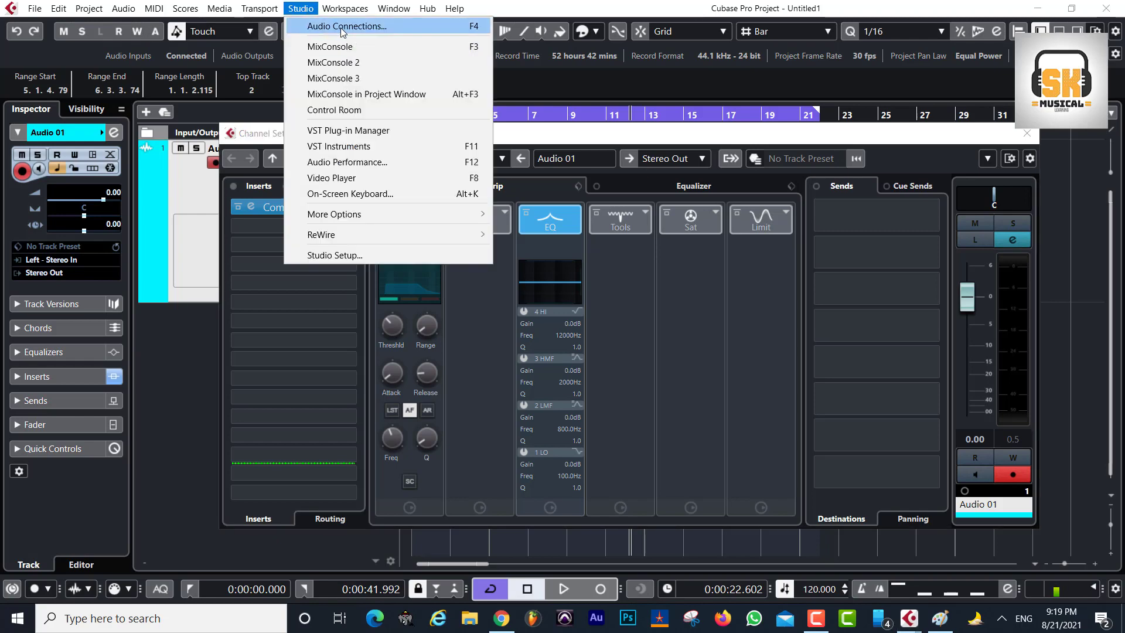
pyautogui.click(328, 46)
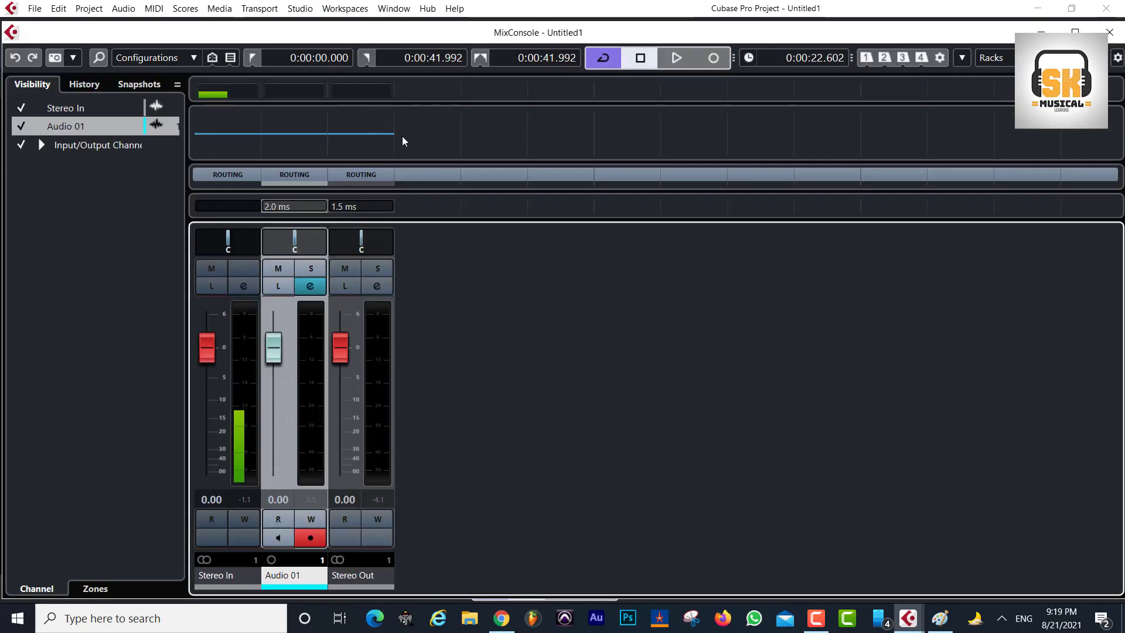
pyautogui.click(378, 287)
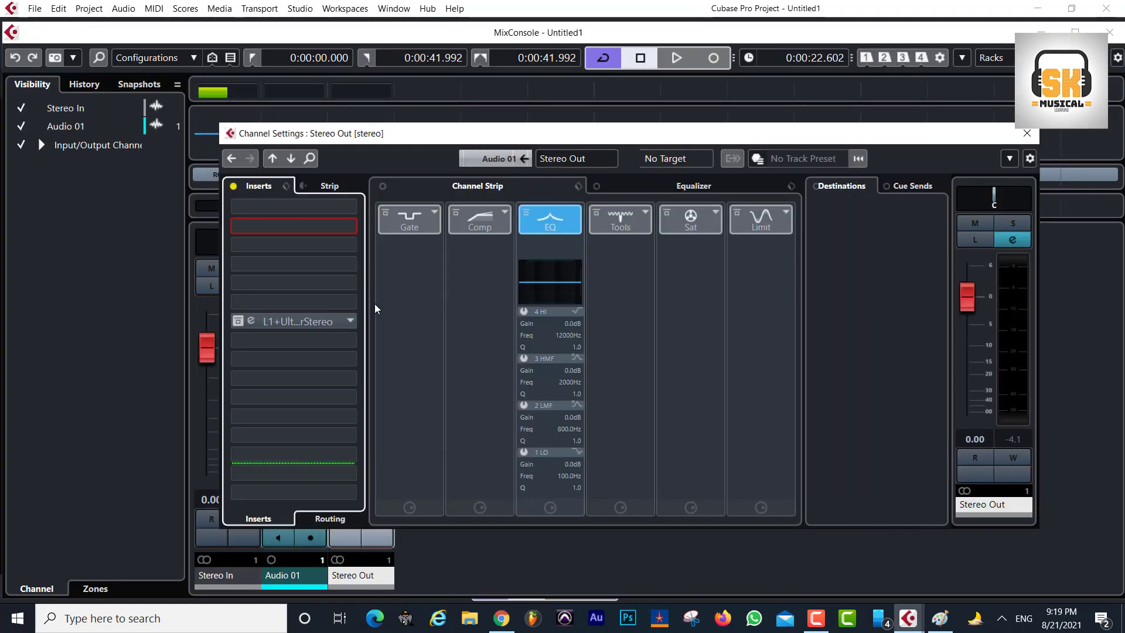
pyautogui.click(252, 326)
pyautogui.click(252, 325)
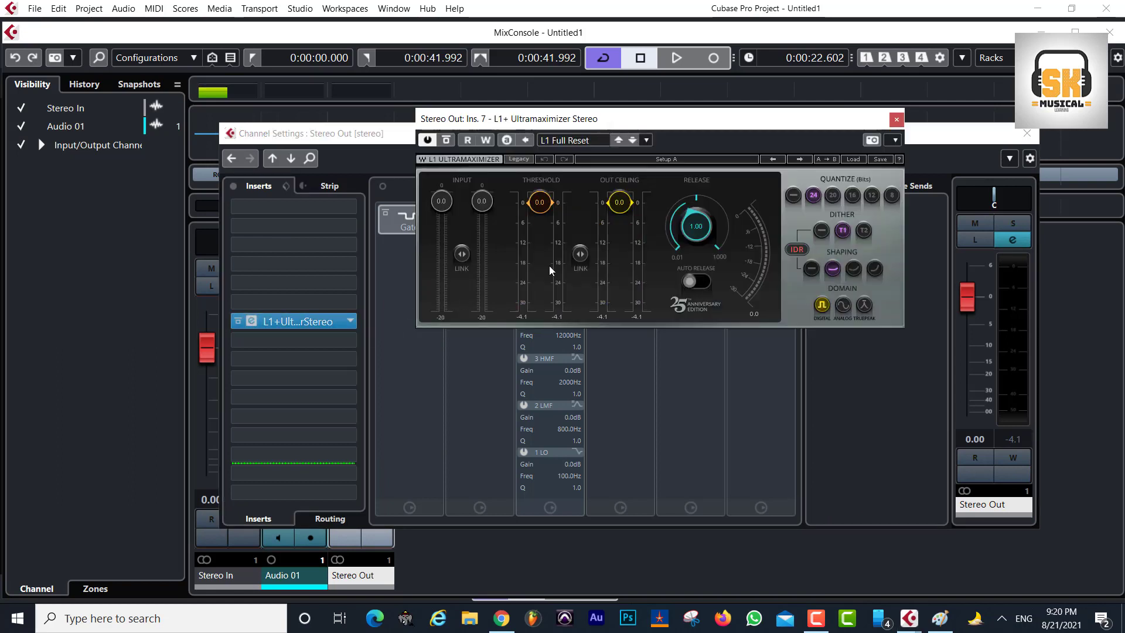
# - Play the track from the start and set the L1+ Ultramaximizer's threshold to -4.9 dB and out ceiling to -0.6 dB
pyautogui.press('KP_Decimal')
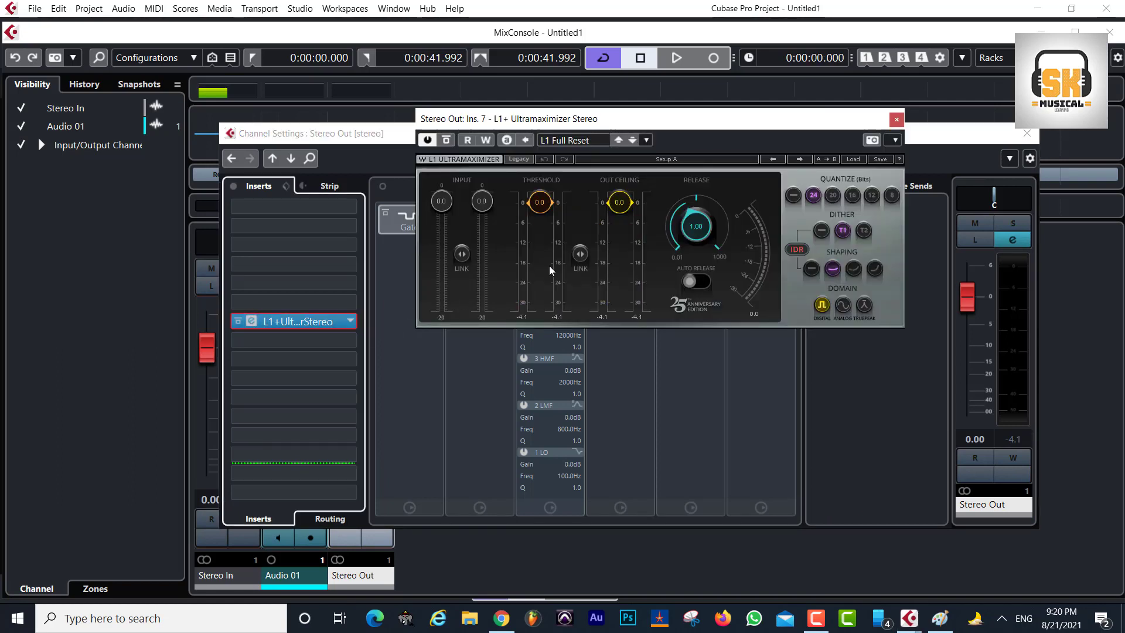
pyautogui.press('space')
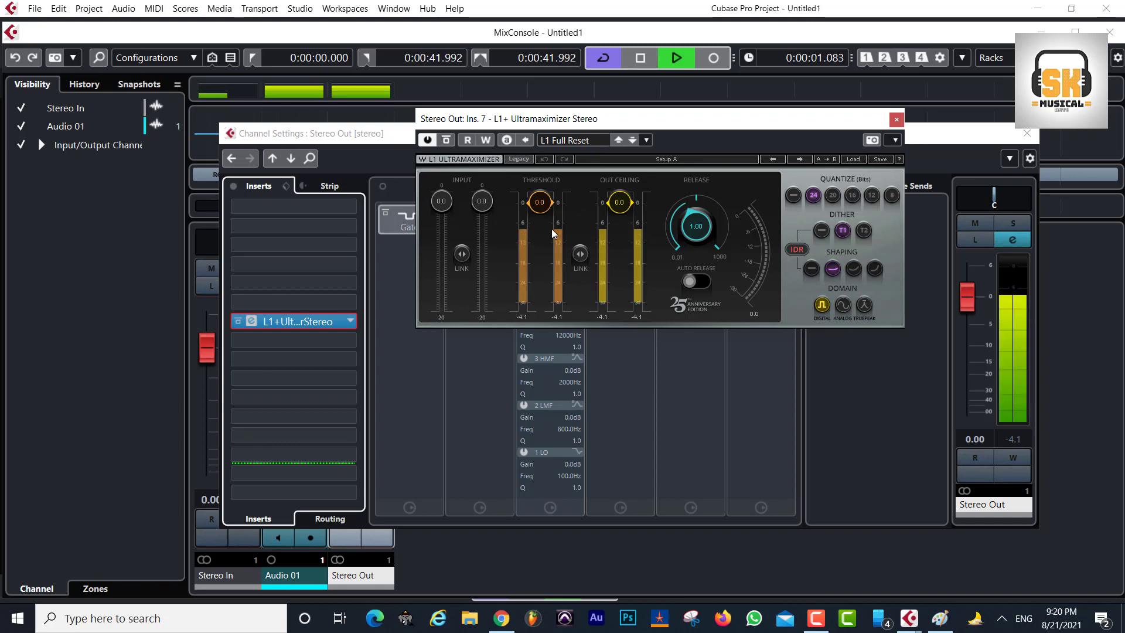
pyautogui.moveTo(540, 206); pyautogui.dragTo(540, 223)
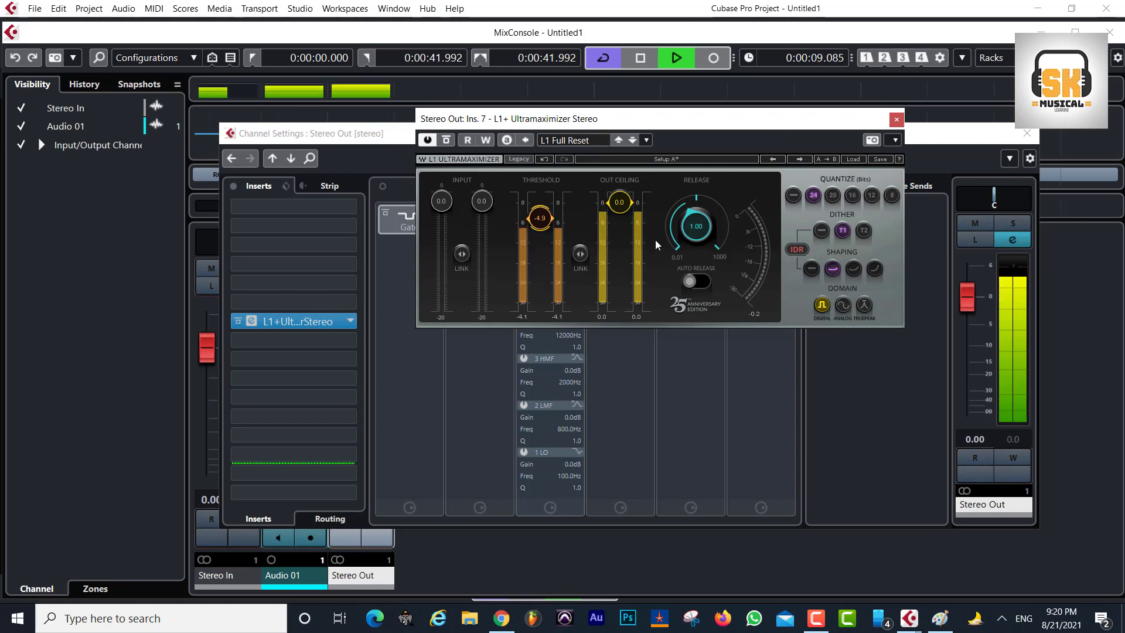
pyautogui.moveTo(620, 203); pyautogui.dragTo(620, 204)
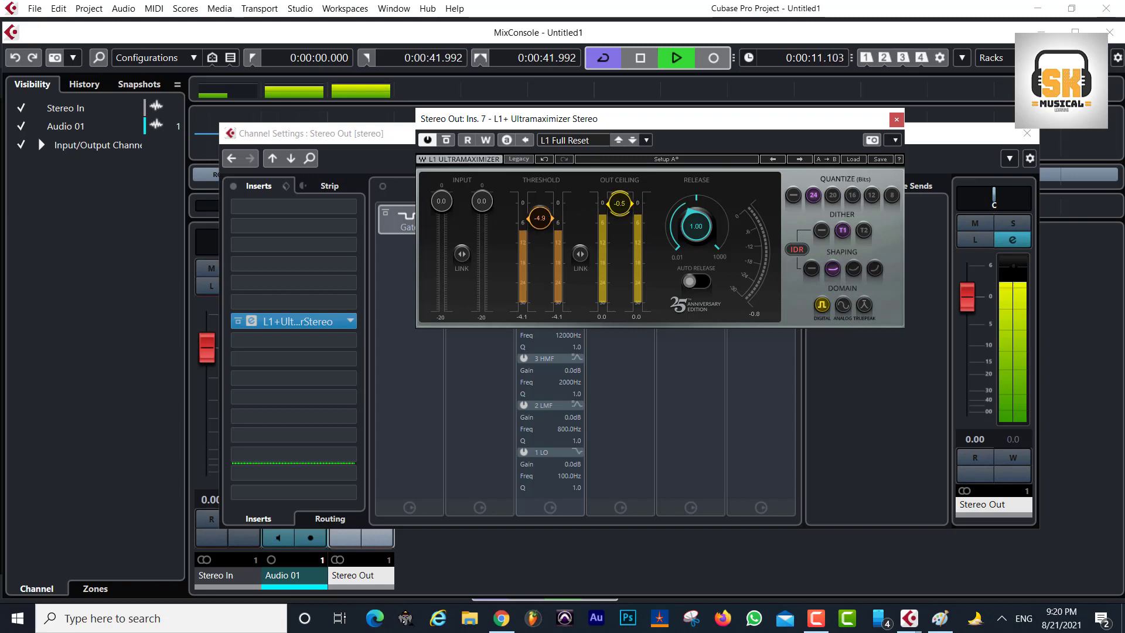
# - Lower the L1+ Ultramaximizer's threshold to -7.1 and -8.7 dB during playback, settle it at -6.2 dB, and stop the track
pyautogui.moveTo(548, 223); pyautogui.dragTo(549, 231)
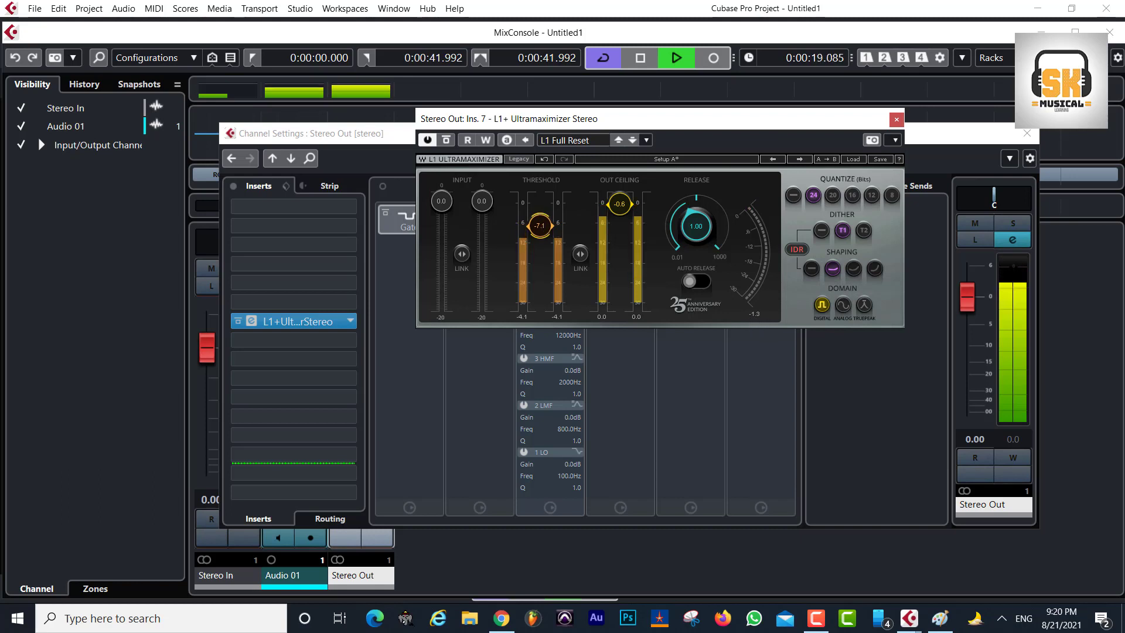
pyautogui.moveTo(539, 227); pyautogui.dragTo(540, 231)
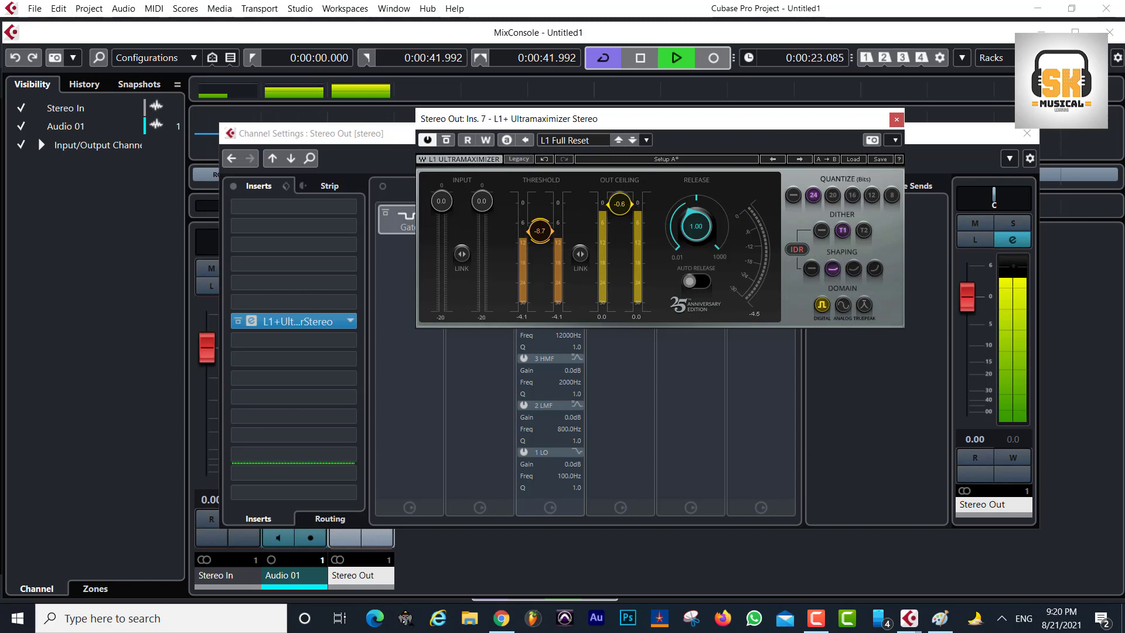
pyautogui.moveTo(540, 231); pyautogui.dragTo(540, 223)
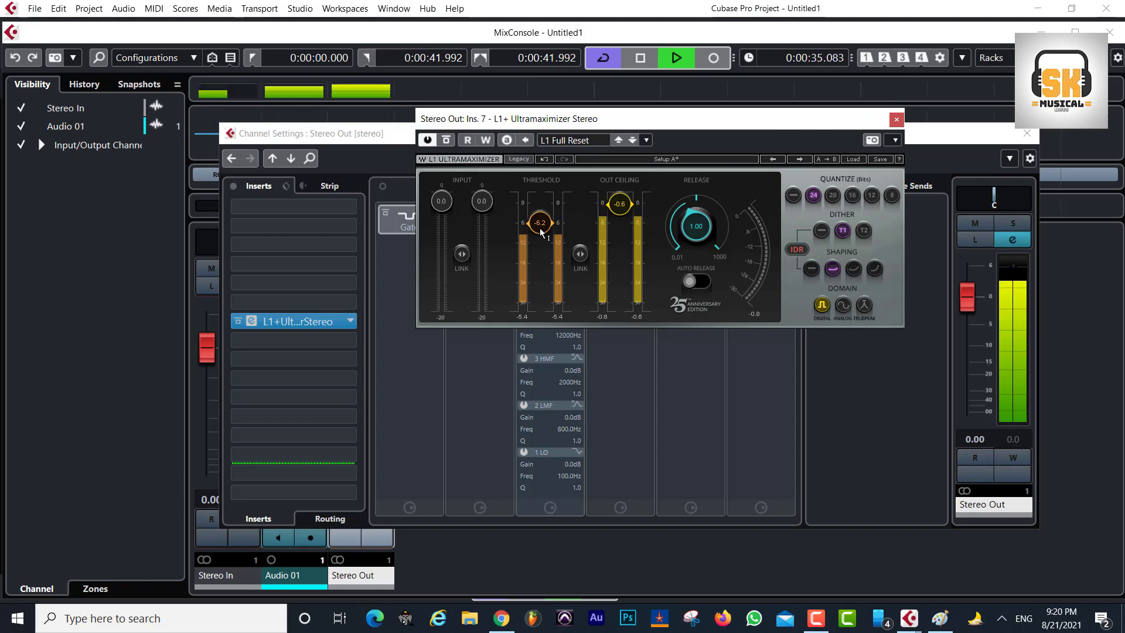
pyautogui.press('space')
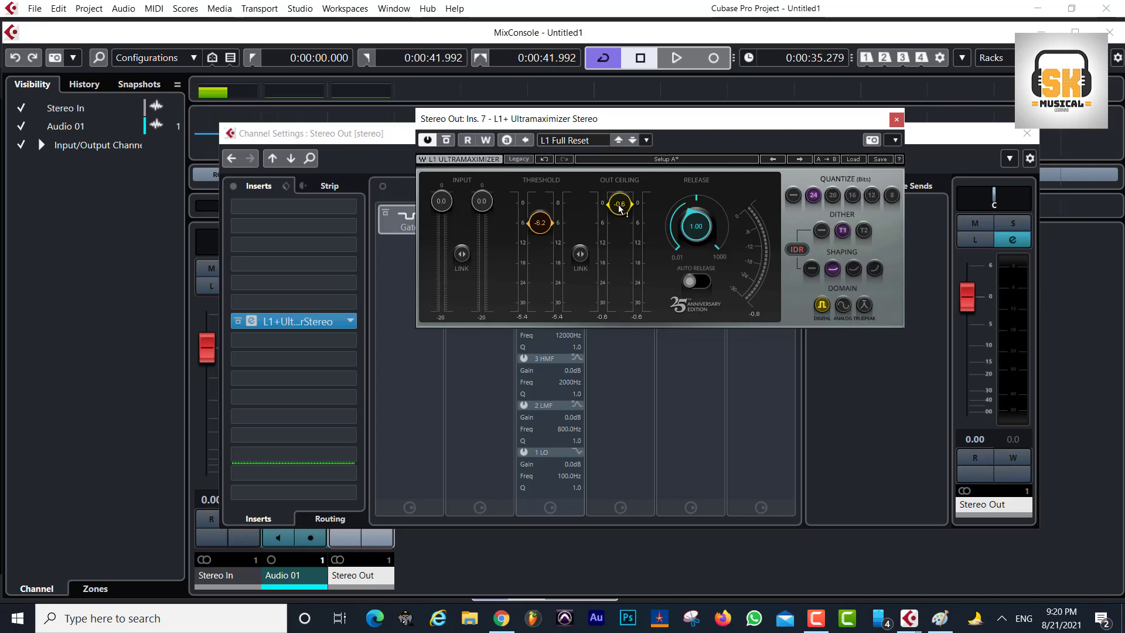
# - Try an out ceiling of -5 dB on the L1+ Ultramaximizer, set it to -0.5 dB, and play the track from the start
pyautogui.moveTo(621, 206); pyautogui.dragTo(622, 209)
pyautogui.click(619, 206)
pyautogui.write('-5')
pyautogui.press('Return')
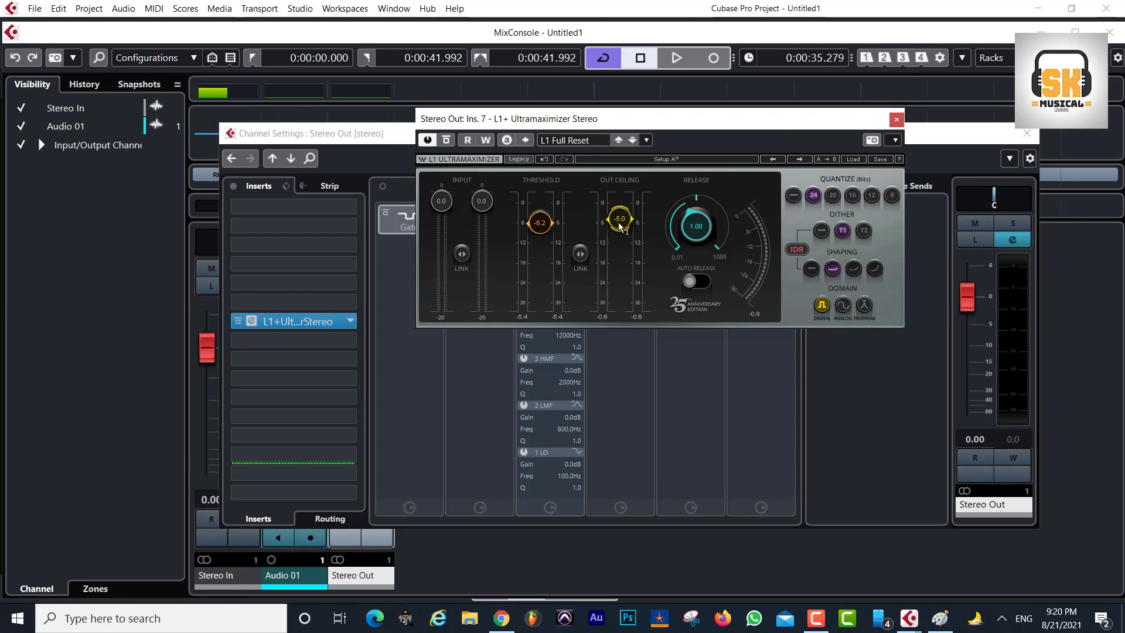
pyautogui.click(624, 220)
pyautogui.press('Return')
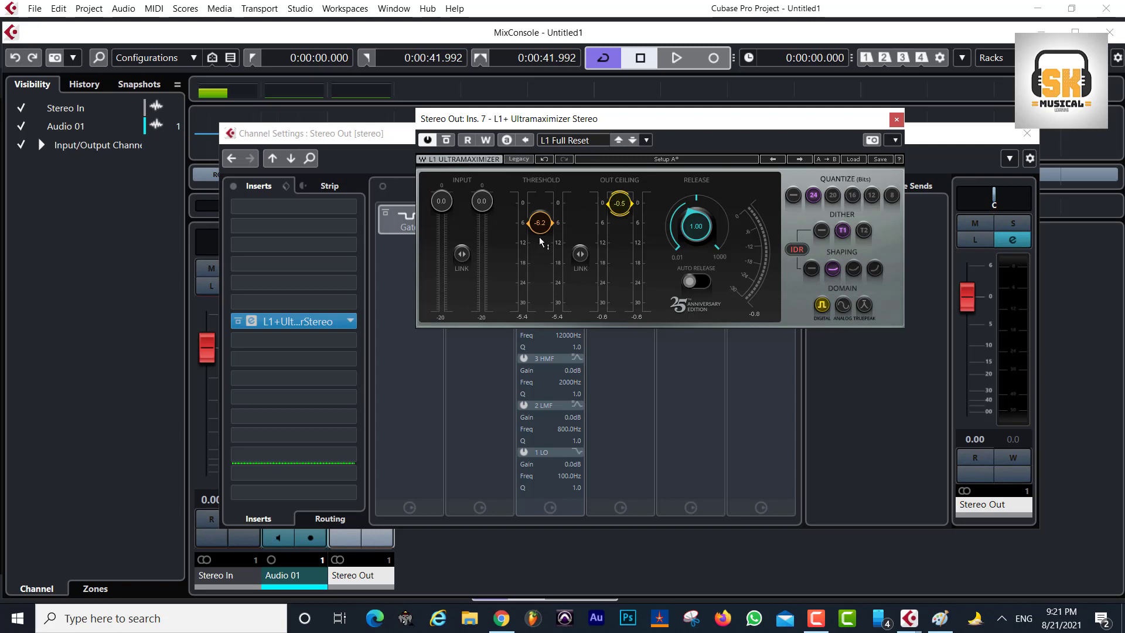
pyautogui.press('space')
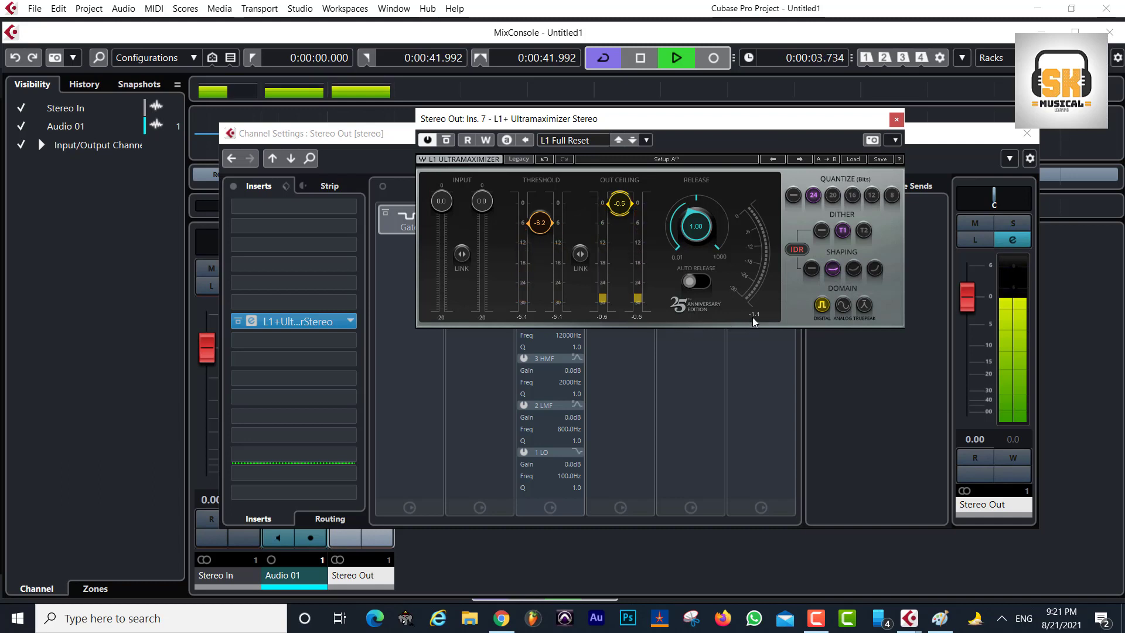
# - Vary the L1+ Ultramaximizer's threshold during playback, including -5.2 and -4.7 dB, settle it at -7.5 dB, and stop the track
pyautogui.moveTo(555, 229); pyautogui.dragTo(544, 236)
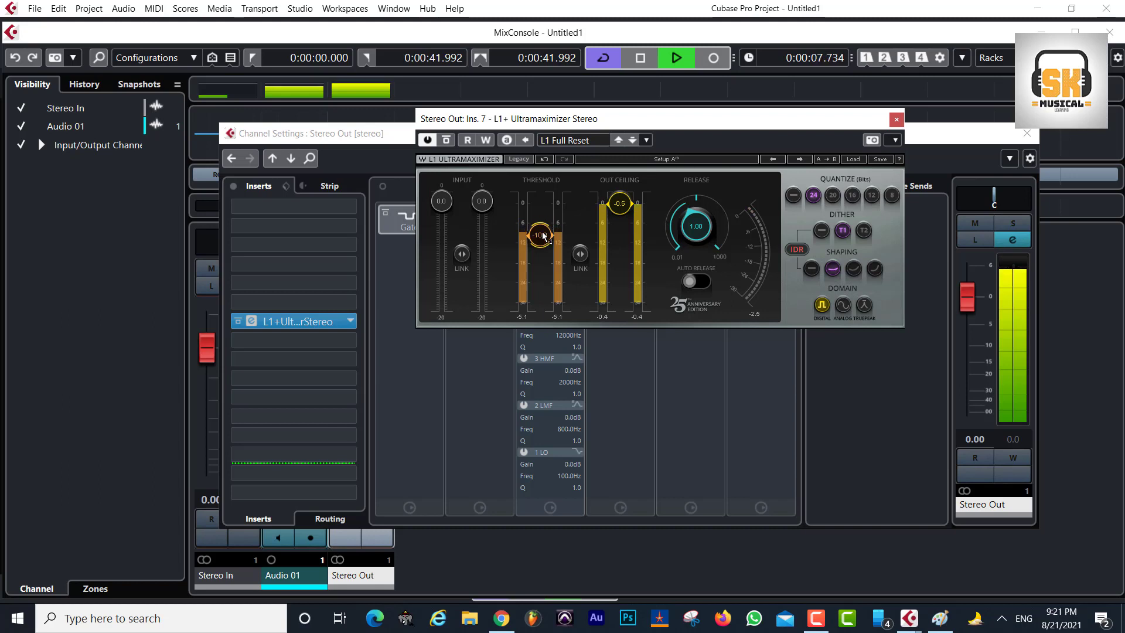
pyautogui.scroll(5, 544, 236)
pyautogui.scroll(1, 543, 236)
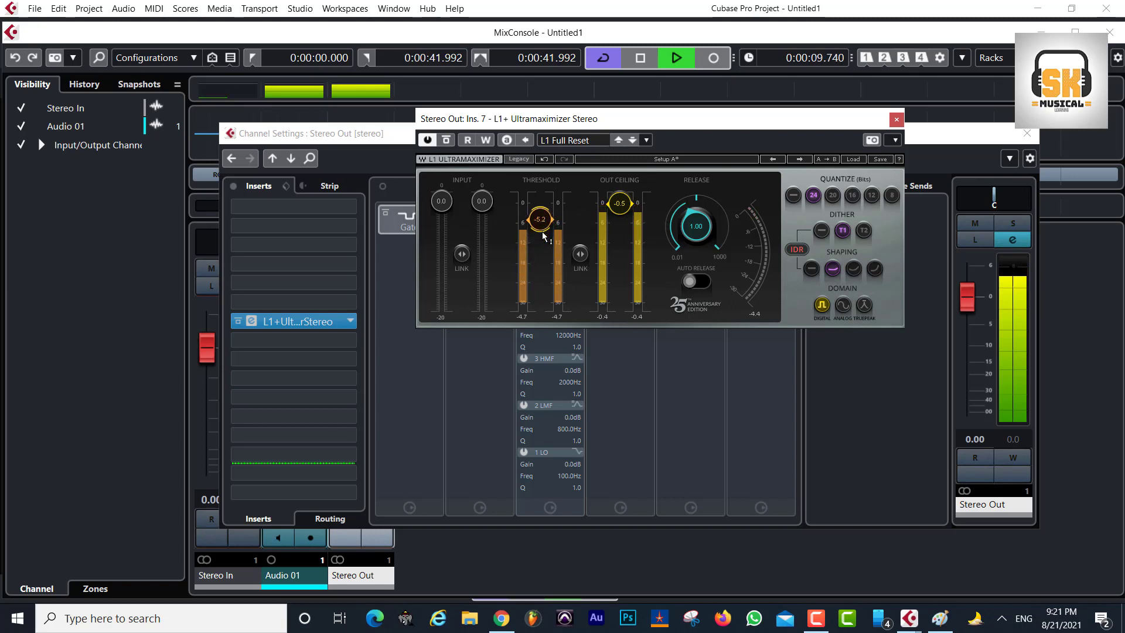
pyautogui.scroll(3, 544, 236)
pyautogui.scroll(1, 534, 219)
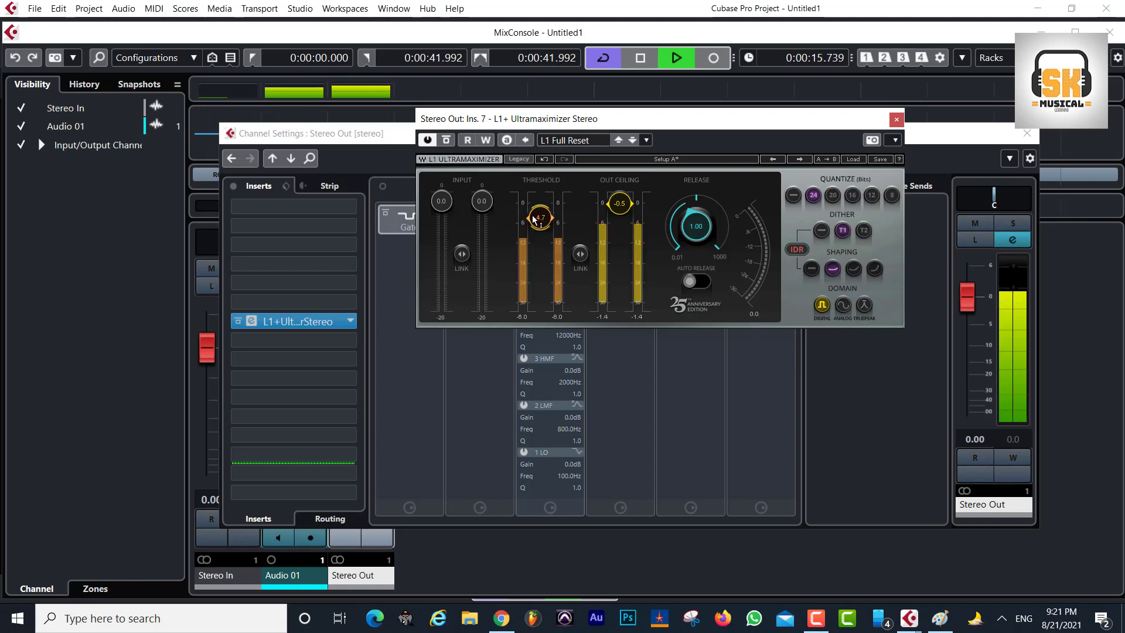
pyautogui.moveTo(534, 219); pyautogui.dragTo(539, 227)
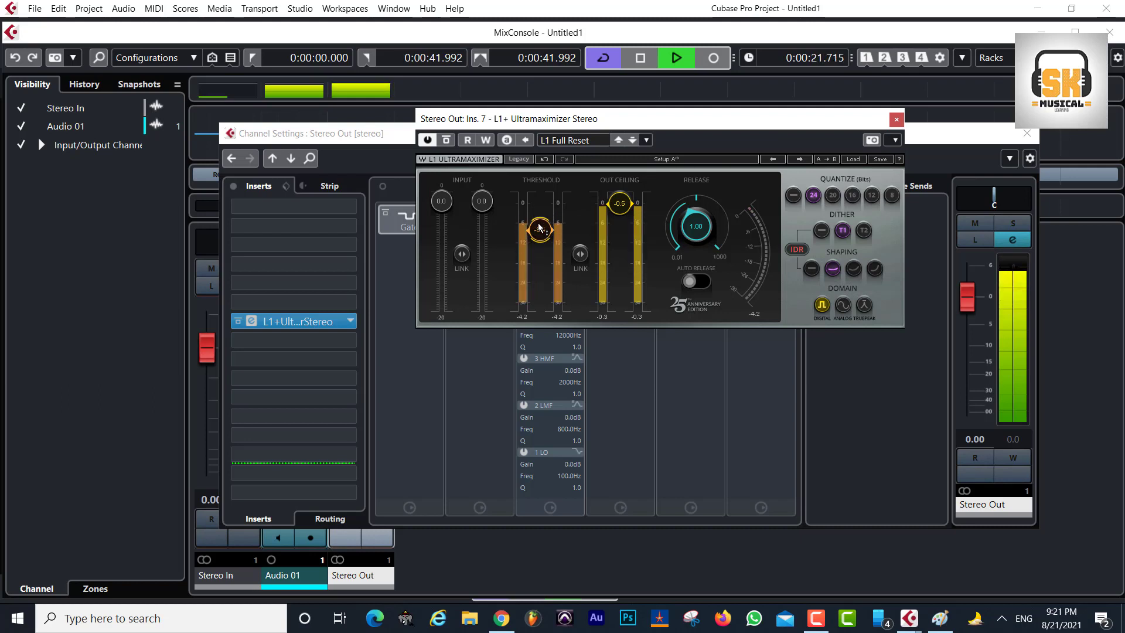
pyautogui.moveTo(540, 227); pyautogui.dragTo(541, 227)
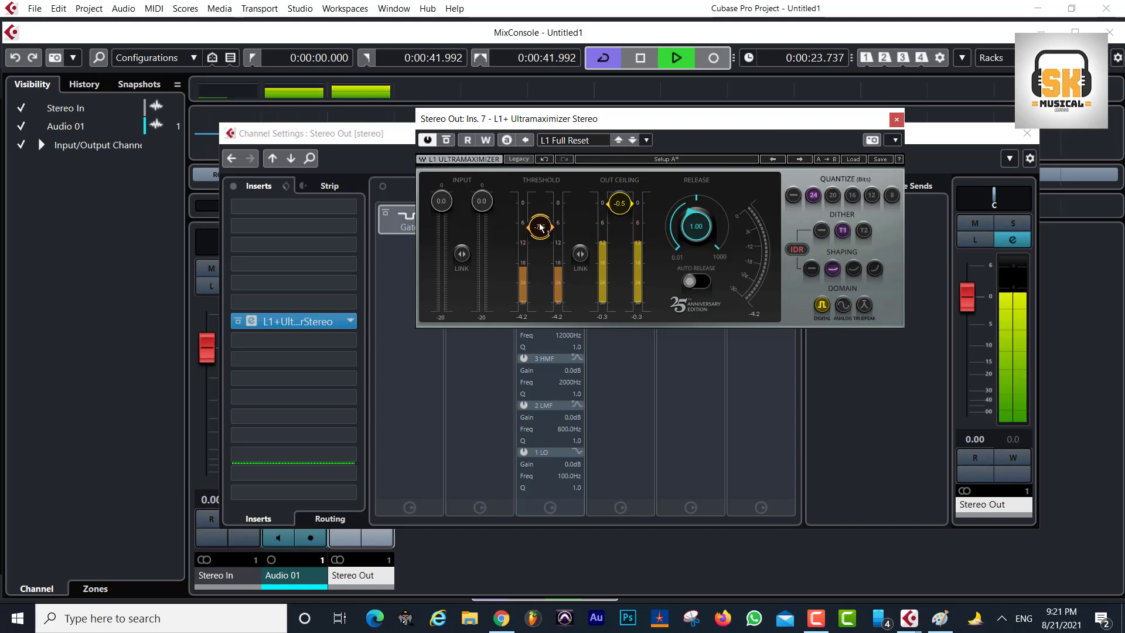
pyautogui.press('space')
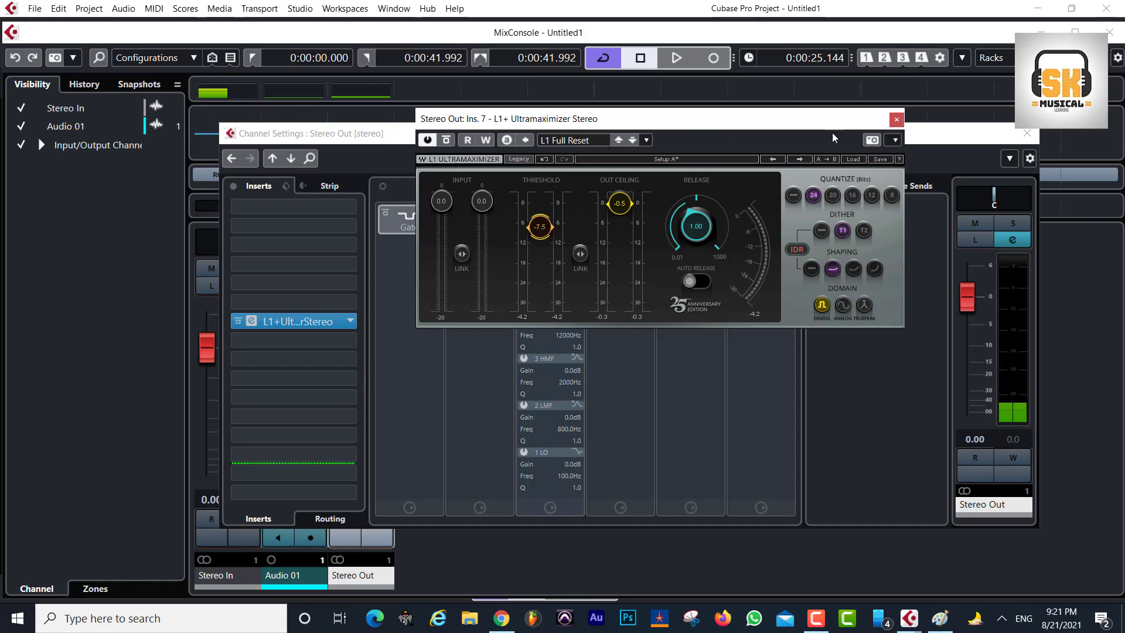
# - Close the L1+ Ultramaximizer editor, replace that Stereo Out insert with FabFilter Pro-L 2, and display the new plug-in's editor
pyautogui.click(892, 125)
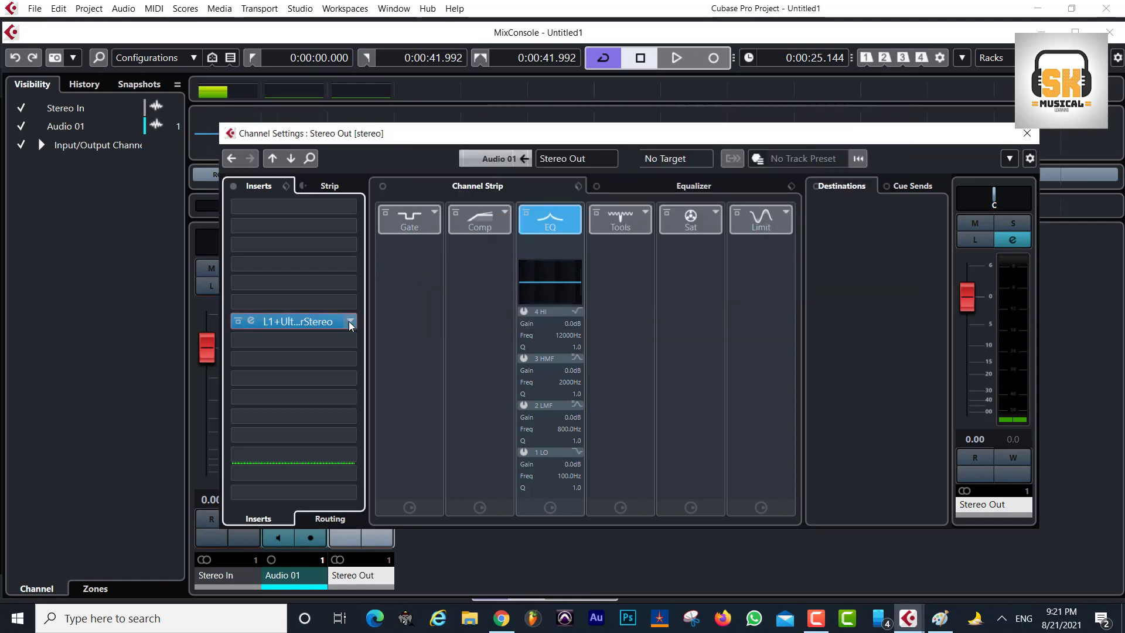
pyautogui.click(350, 321)
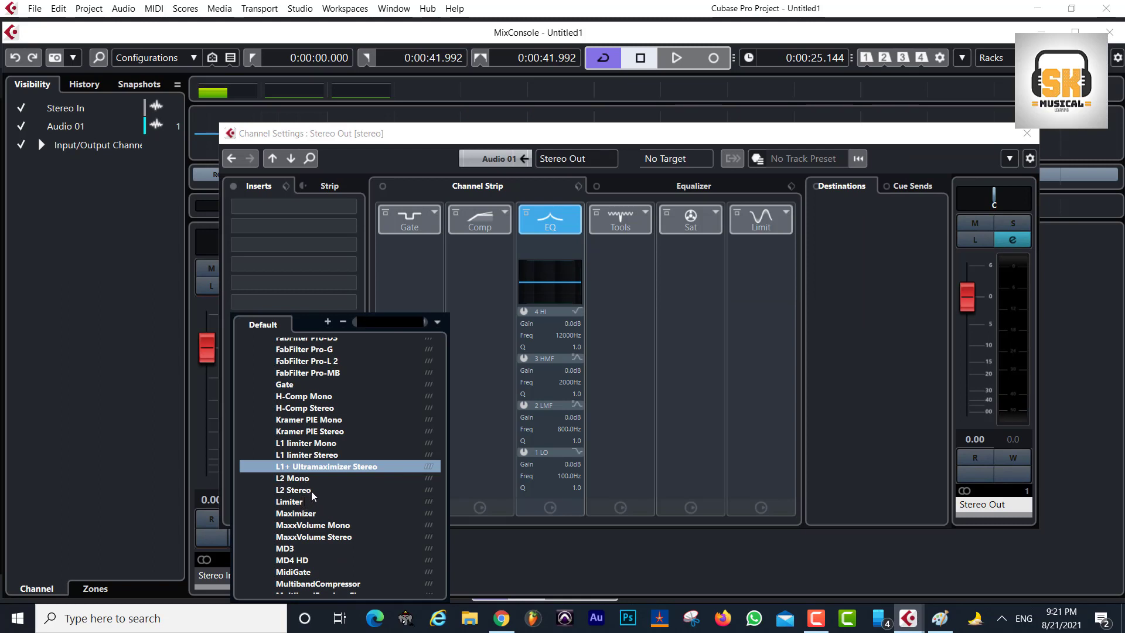
pyautogui.click(312, 361)
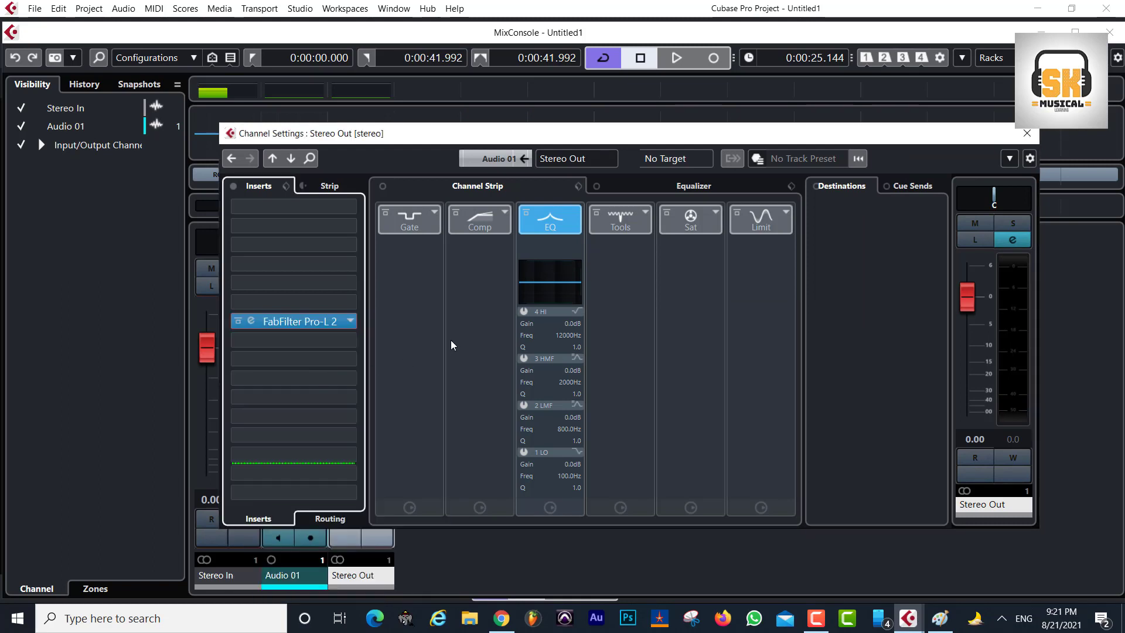
pyautogui.click(253, 322)
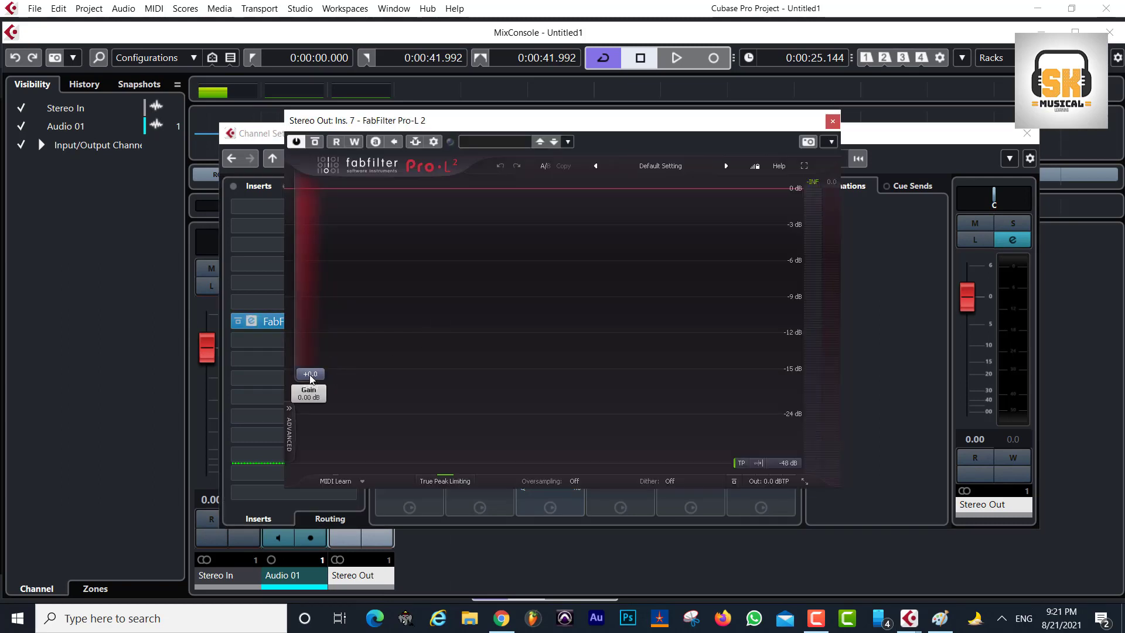
# - Play the track from the start, raise the FabFilter Pro-L 2 gain to +6.8 dB, and stop playback
pyautogui.moveTo(310, 374)
pyautogui.mouseDown()
pyautogui.moveTo(312, 361)
pyautogui.moveTo(318, 388)
pyautogui.mouseUp()
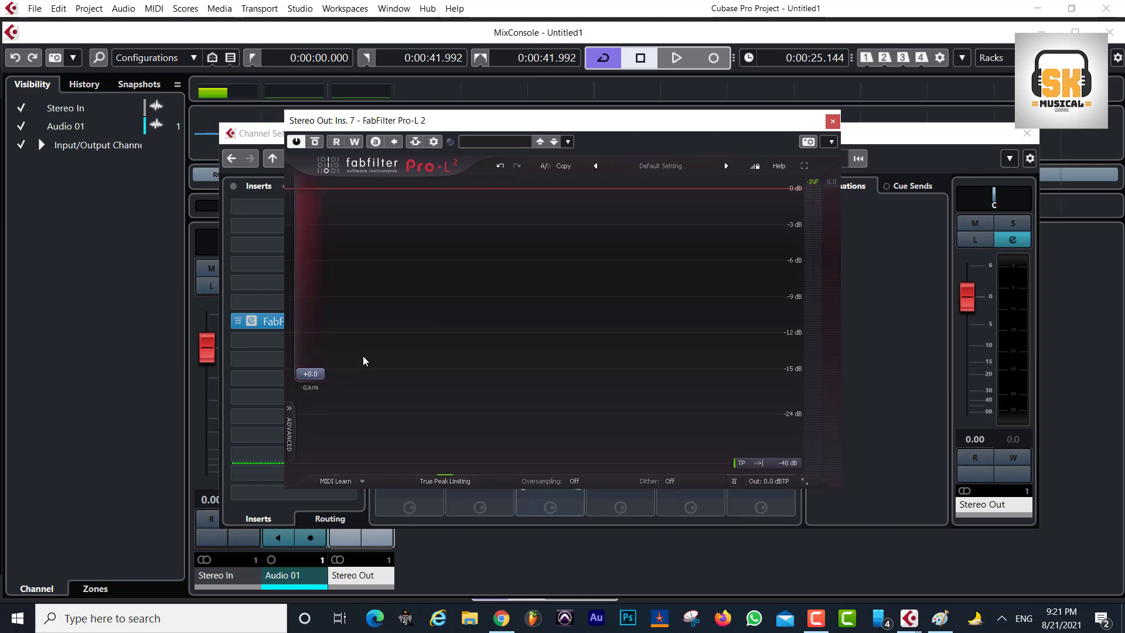
pyautogui.press('Home')
pyautogui.press('space')
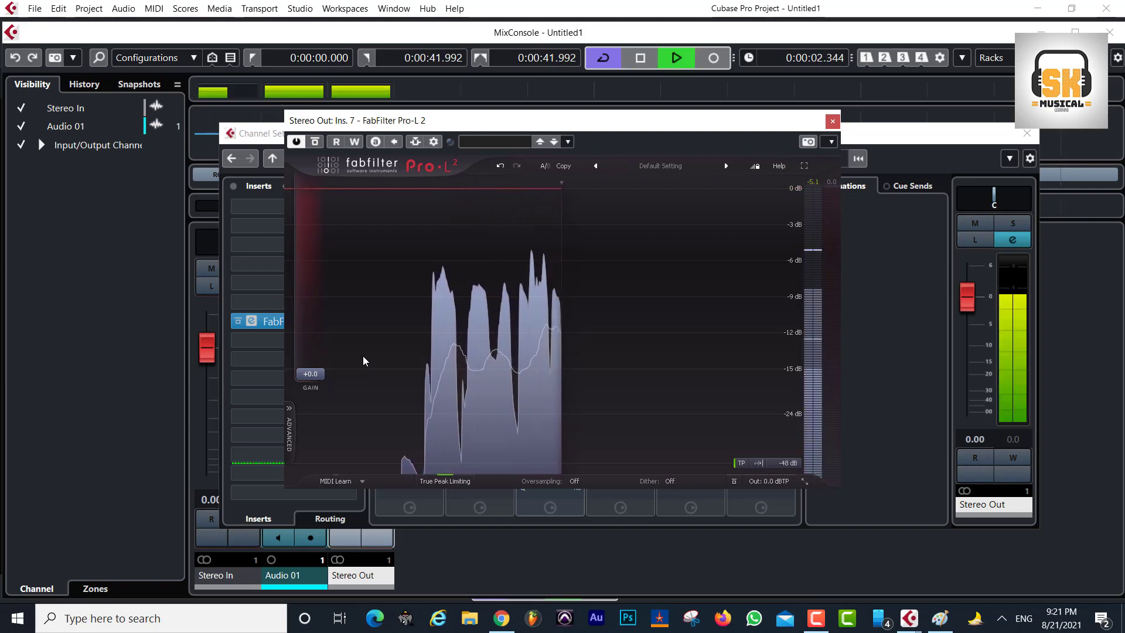
pyautogui.moveTo(310, 374); pyautogui.dragTo(312, 335)
pyautogui.press('space')
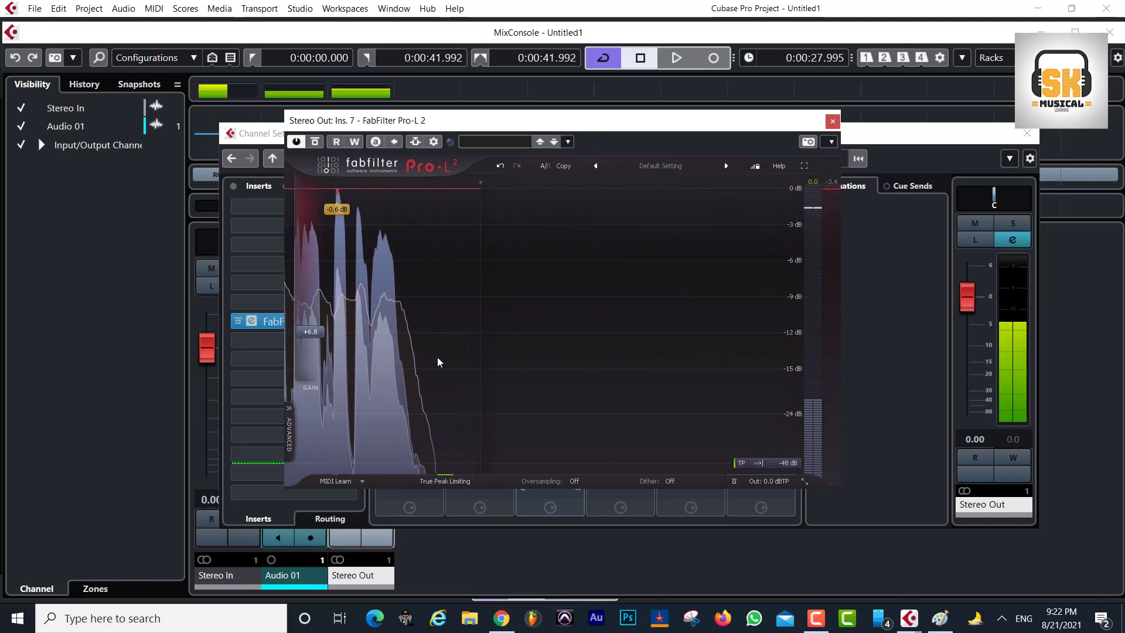
# - Examine the FabFilter Pro-L 2 meter scale choices and reveal its output level control
pyautogui.click(789, 463)
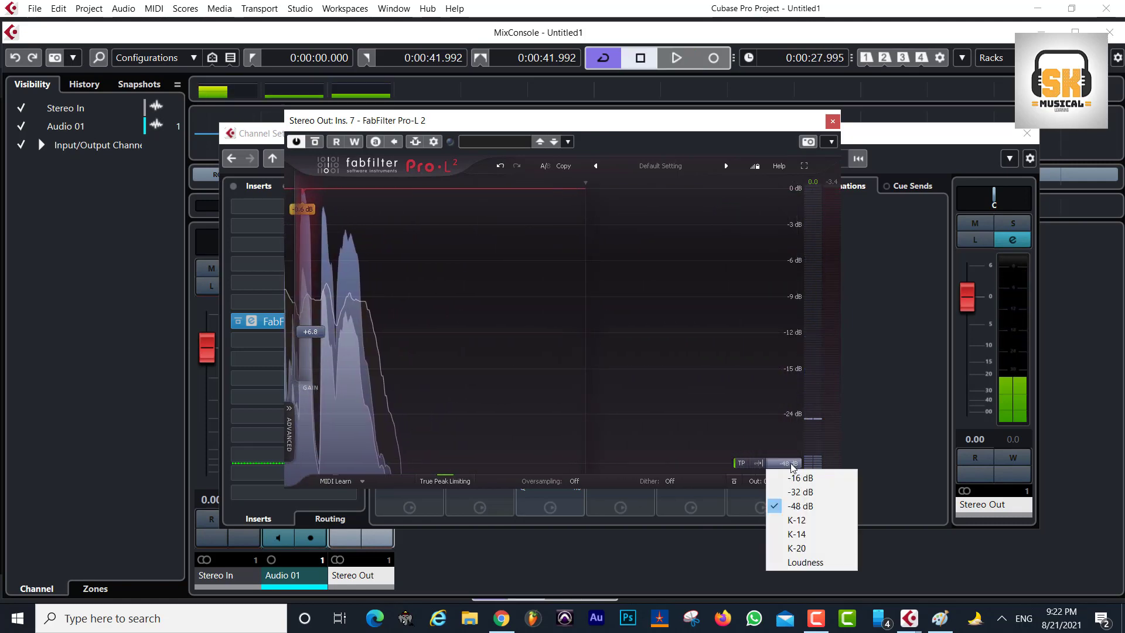
pyautogui.click(767, 430)
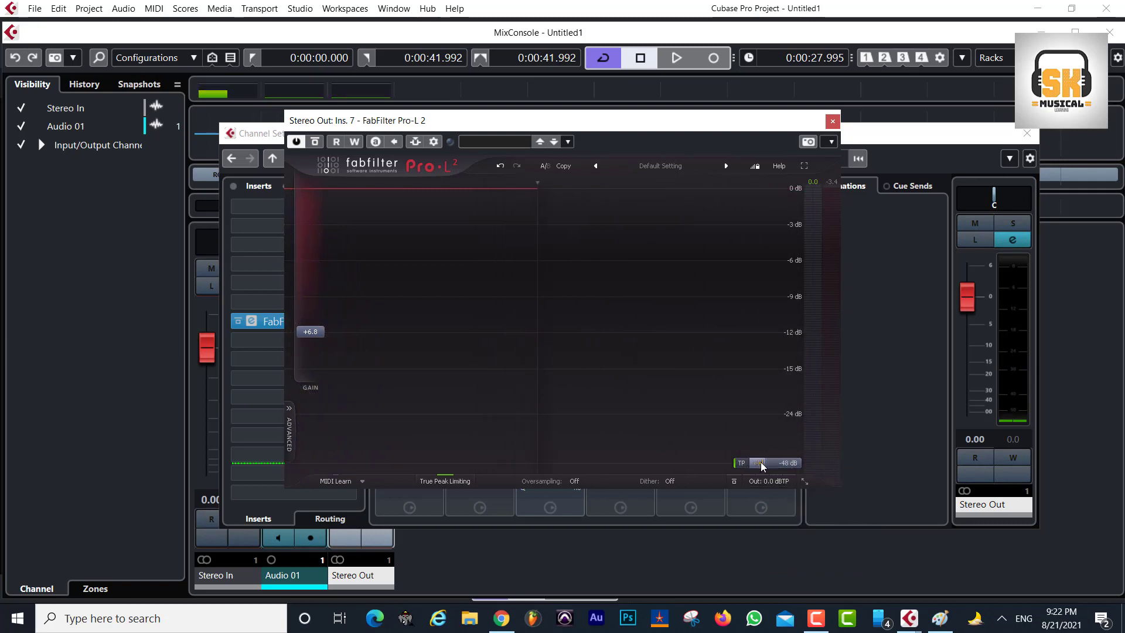
pyautogui.moveTo(761, 483)
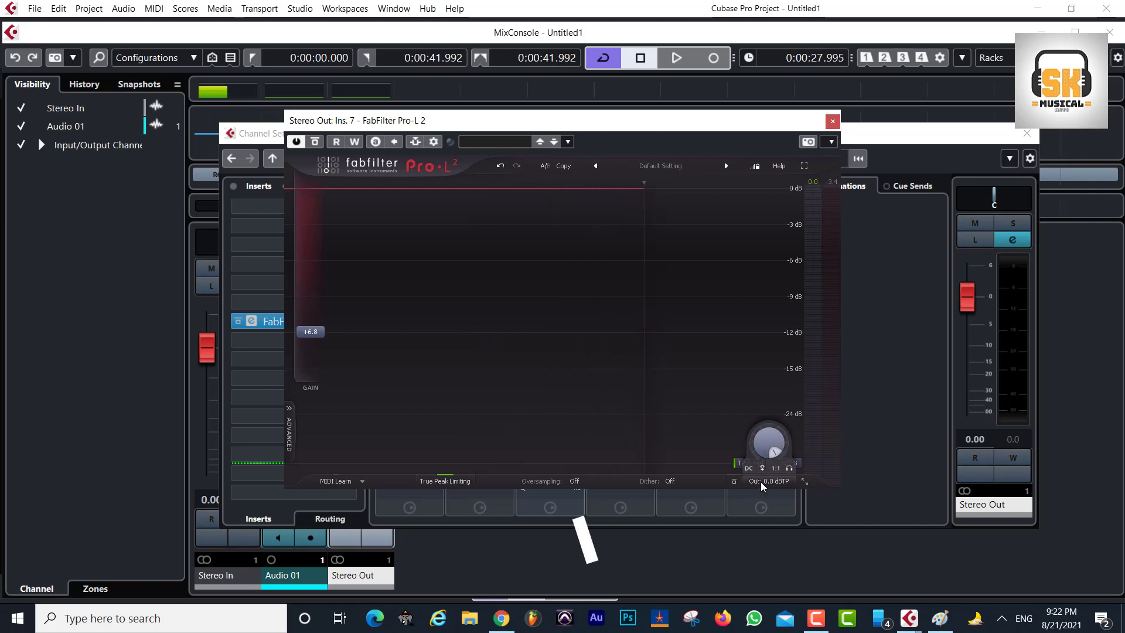
pyautogui.moveTo(778, 452)
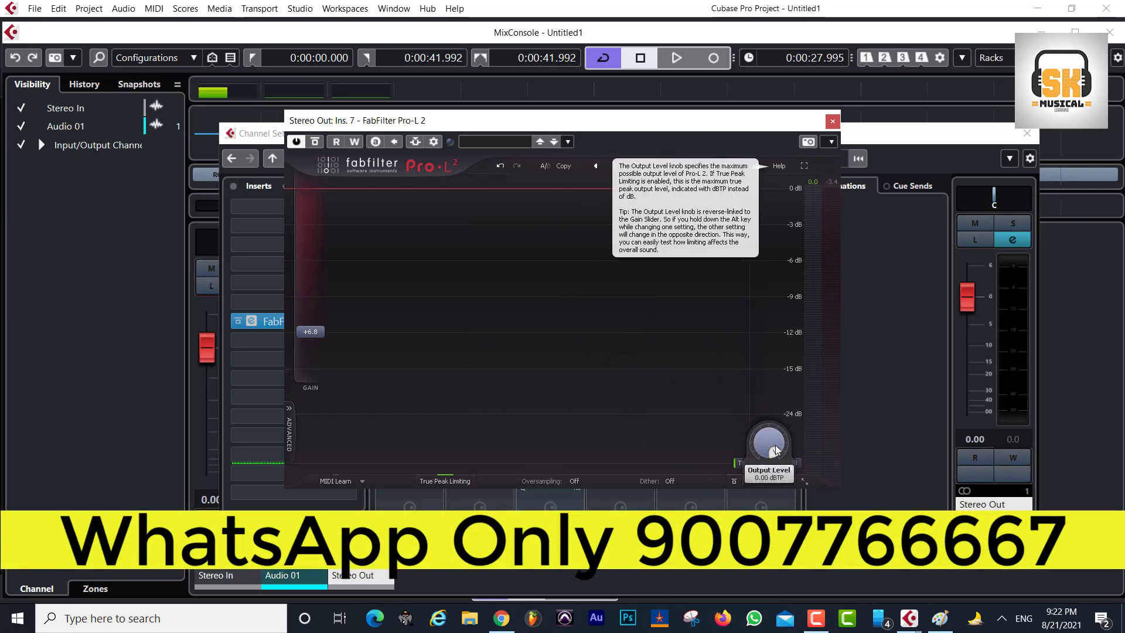